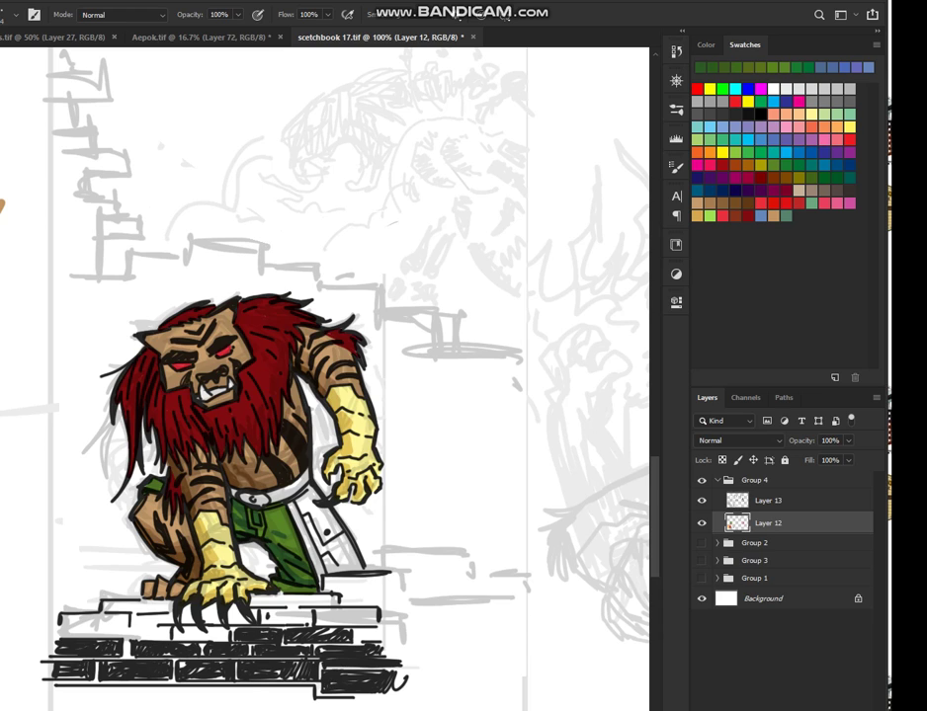
Paint the hanging panel beside the creature's green trousers mid grey, covering its small details.
{"action": "left_click_drag", "start_coordinate": [224, 384], "coordinate": [232, 393]}
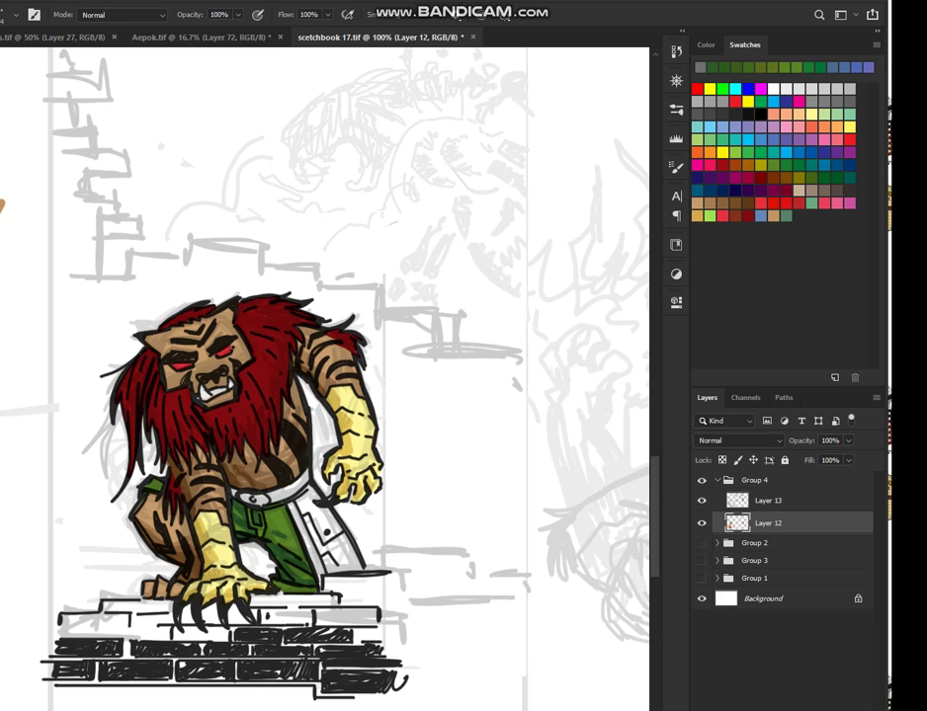
{"action": "left_click_drag", "start_coordinate": [307, 506], "coordinate": [324, 560]}
{"action": "mouse_move", "coordinate": [228, 359]}
{"action": "left_mouse_down"}
{"action": "mouse_move", "coordinate": [239, 396]}
{"action": "mouse_move", "coordinate": [232, 403]}
{"action": "left_mouse_up"}
{"action": "mouse_move", "coordinate": [308, 503]}
{"action": "left_mouse_down"}
{"action": "mouse_move", "coordinate": [325, 543]}
{"action": "mouse_move", "coordinate": [339, 532]}
{"action": "mouse_move", "coordinate": [344, 569]}
{"action": "mouse_move", "coordinate": [349, 545]}
{"action": "mouse_move", "coordinate": [356, 564]}
{"action": "mouse_move", "coordinate": [349, 546]}
{"action": "mouse_move", "coordinate": [330, 569]}
{"action": "mouse_move", "coordinate": [338, 569]}
{"action": "left_mouse_up"}
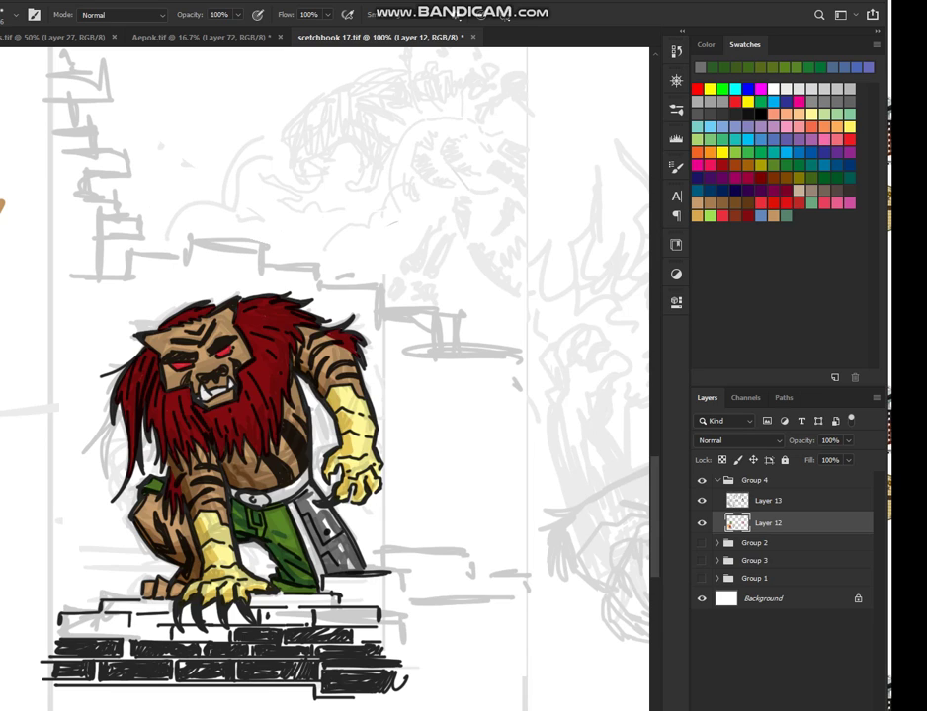
{"action": "left_click_drag", "start_coordinate": [321, 509], "coordinate": [327, 523]}
{"action": "mouse_move", "coordinate": [346, 535]}
{"action": "left_mouse_down"}
{"action": "mouse_move", "coordinate": [352, 568]}
{"action": "mouse_move", "coordinate": [329, 532]}
{"action": "left_mouse_up"}
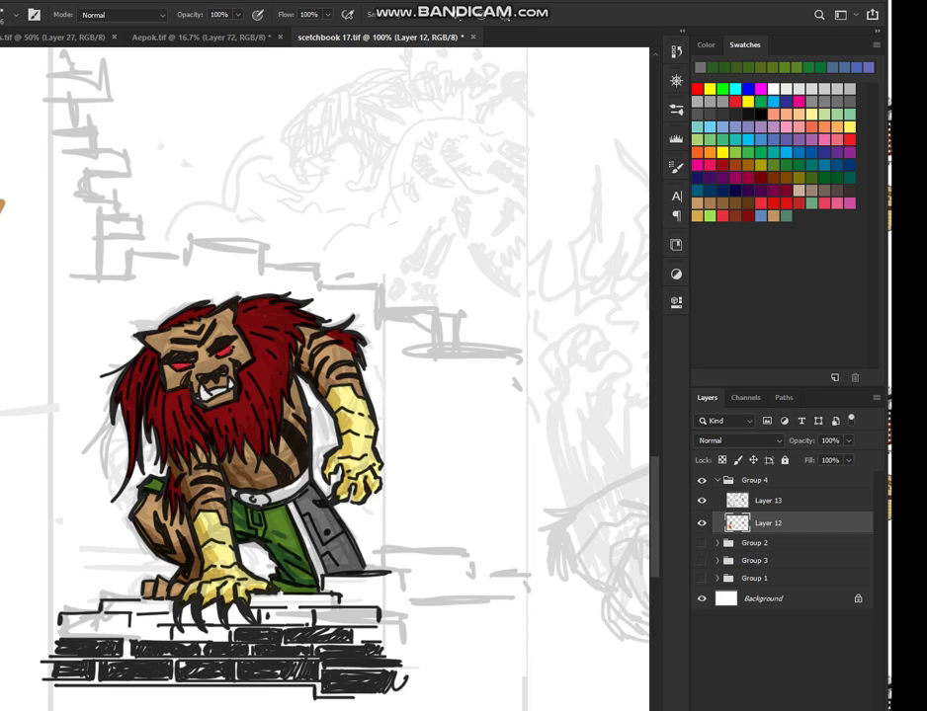
Add light grey highlights to the hanging panel and paint its inner edge near-black.
{"action": "left_click_drag", "start_coordinate": [298, 496], "coordinate": [287, 501]}
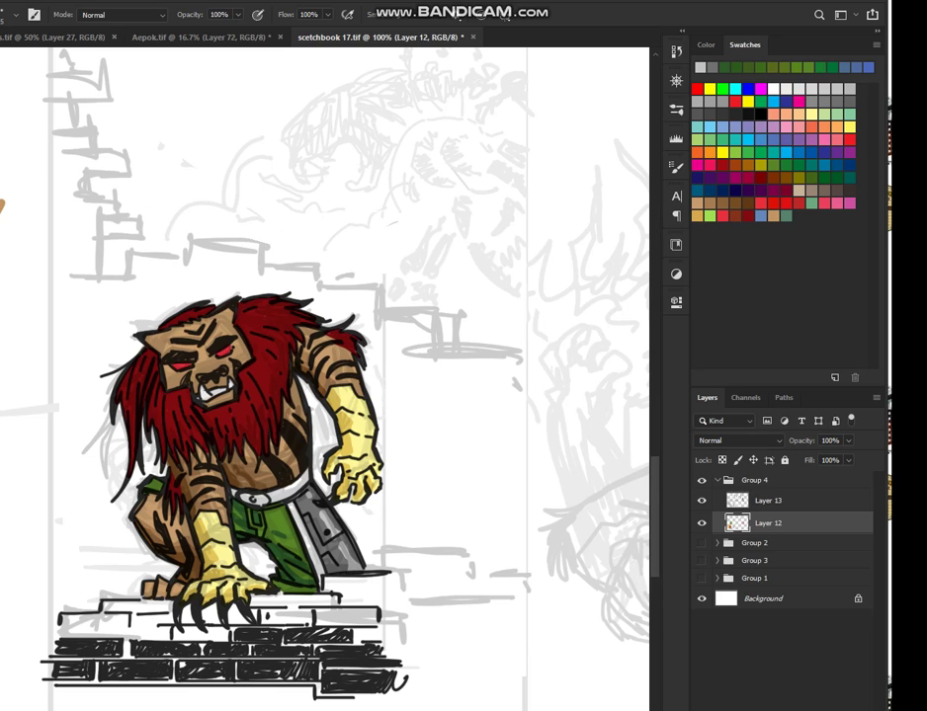
{"action": "left_click", "coordinate": [748, 113]}
{"action": "left_click_drag", "start_coordinate": [291, 505], "coordinate": [324, 585]}
{"action": "left_click_drag", "start_coordinate": [308, 528], "coordinate": [328, 597]}
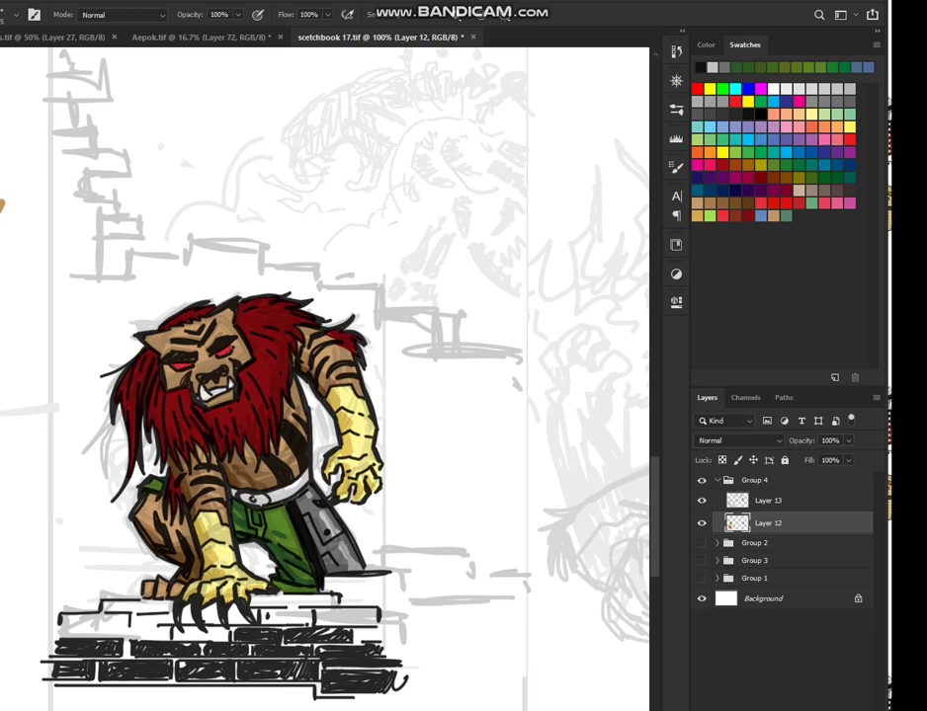
Paint the creature's belt in dark greyish brown on both sides of the buckle.
{"action": "left_click", "coordinate": [341, 541], "text": "alt"}
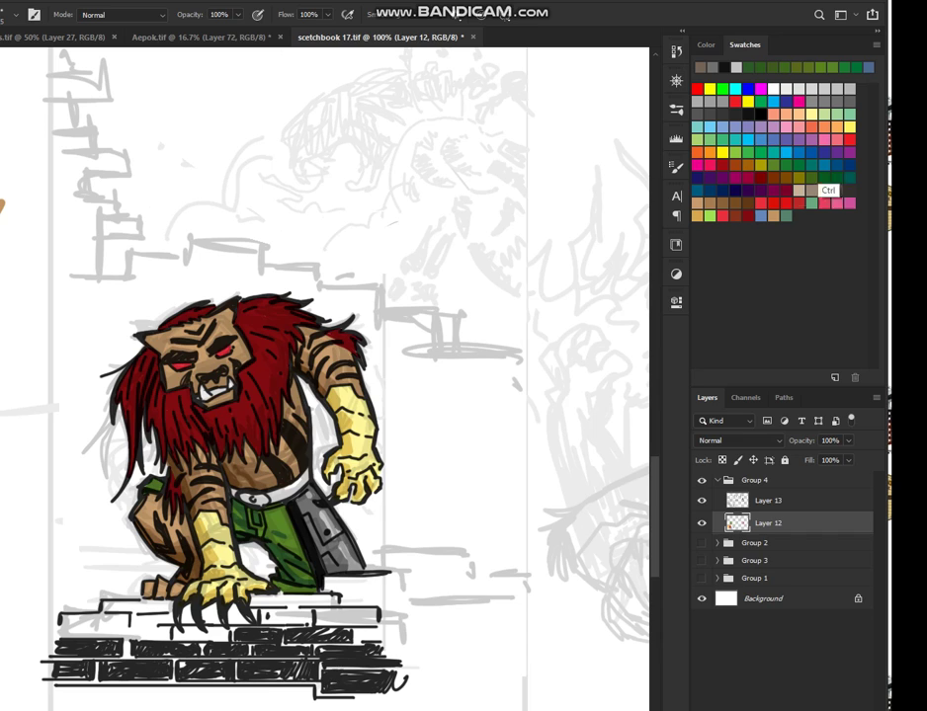
{"action": "left_click_drag", "start_coordinate": [240, 489], "coordinate": [227, 487]}
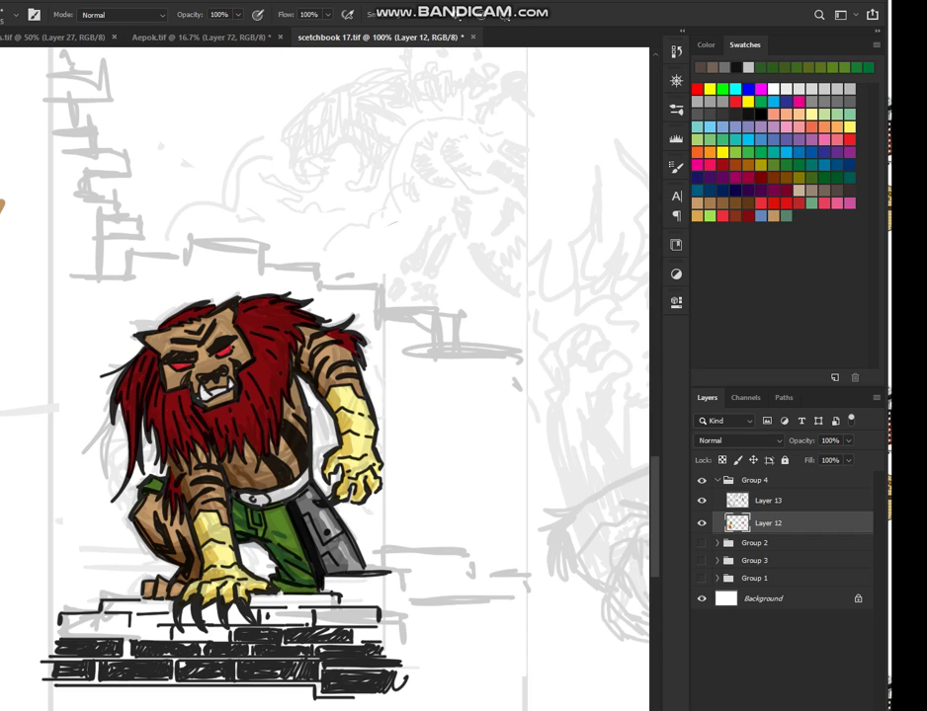
{"action": "mouse_move", "coordinate": [277, 491]}
{"action": "left_mouse_down"}
{"action": "mouse_move", "coordinate": [301, 482]}
{"action": "mouse_move", "coordinate": [282, 498]}
{"action": "left_mouse_up"}
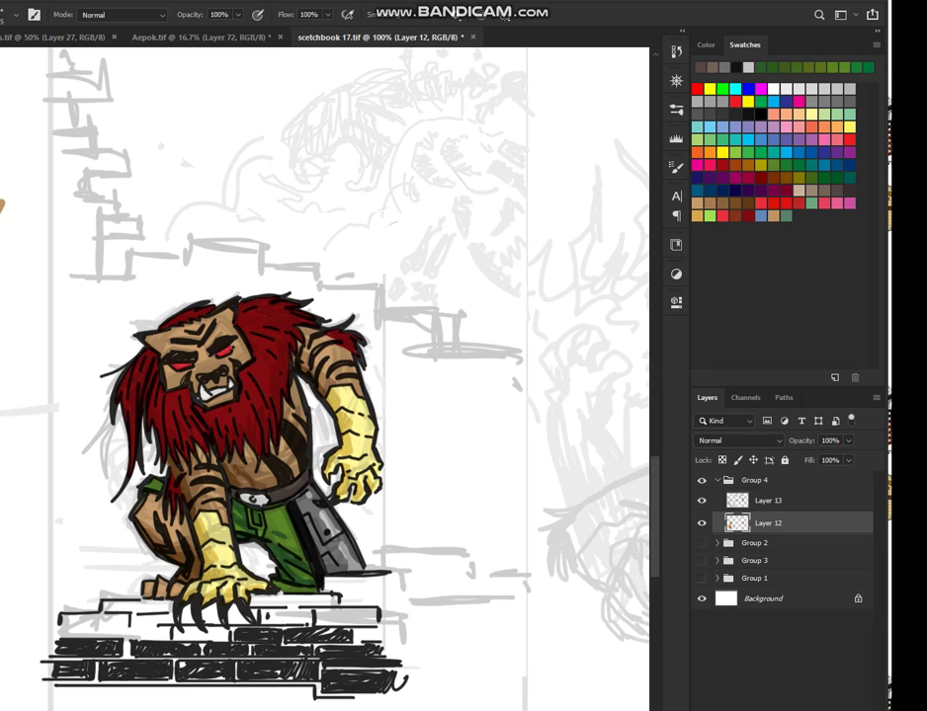
Colour the belt buckle light grey and touch up the brown fur on the belly above the belt.
{"action": "left_click", "coordinate": [748, 67]}
{"action": "left_click_drag", "start_coordinate": [245, 496], "coordinate": [260, 497]}
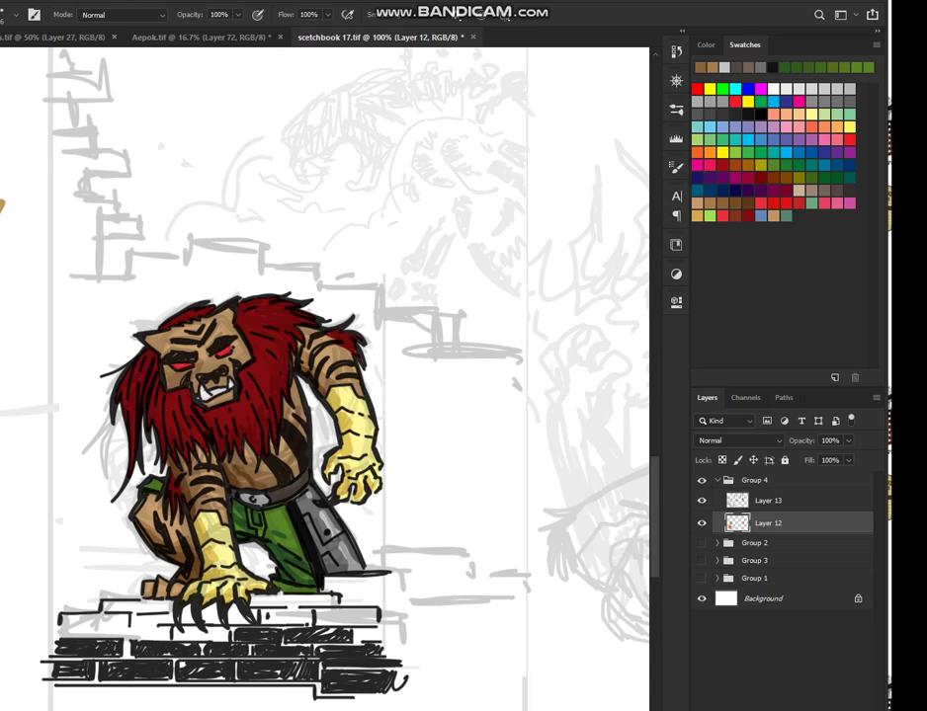
{"action": "left_click_drag", "start_coordinate": [260, 462], "coordinate": [276, 462]}
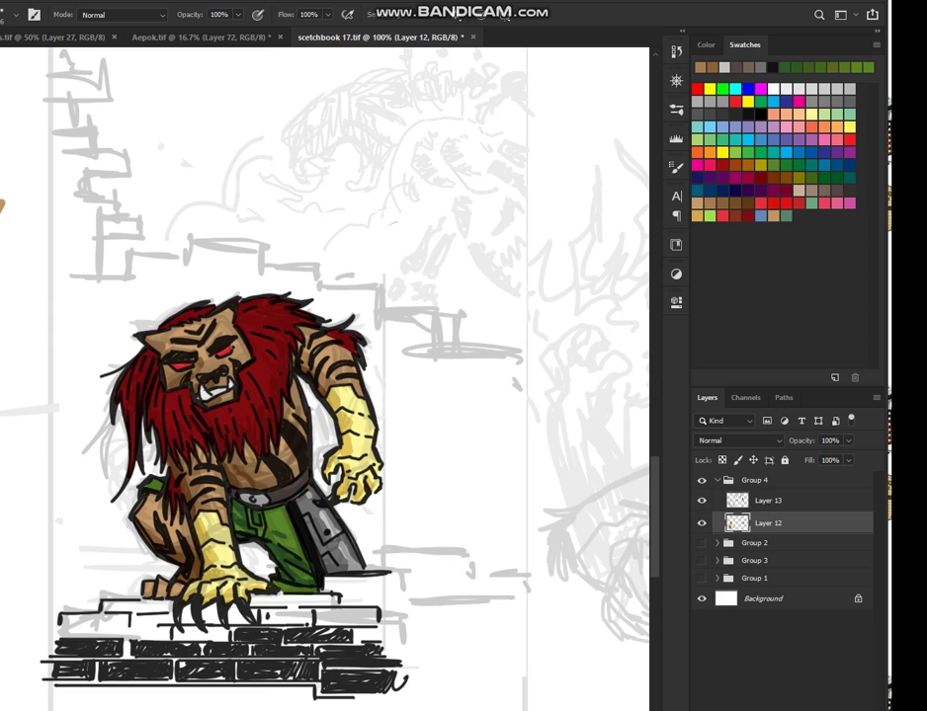
Make Layer 13 the active layer.
{"action": "left_click", "coordinate": [781, 501]}
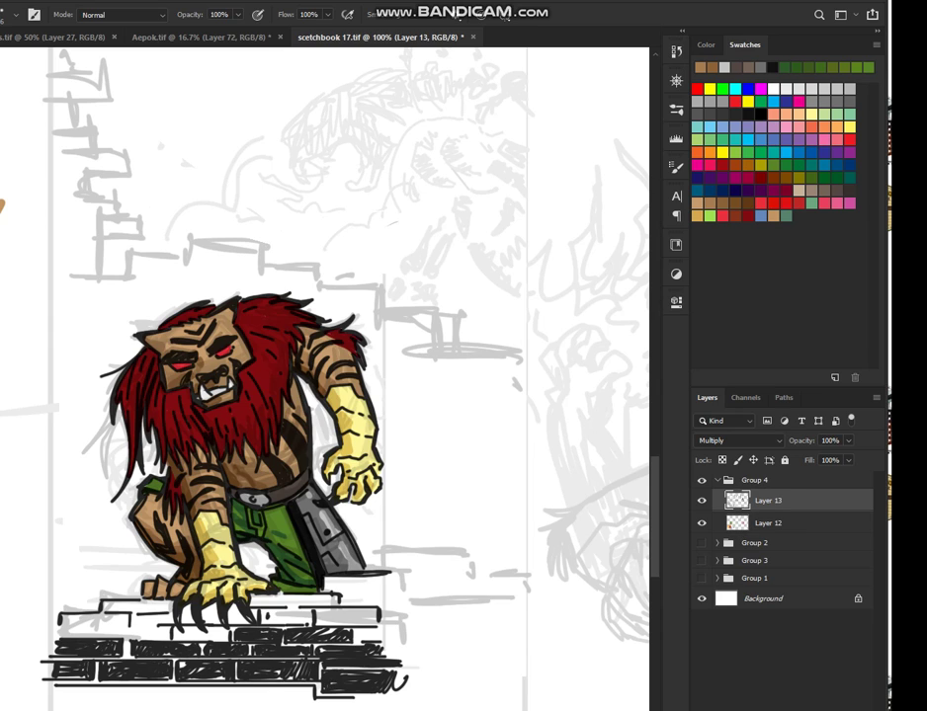
{"action": "mouse_move", "coordinate": [311, 113]}
{"action": "left_mouse_down"}
{"action": "mouse_move", "coordinate": [291, 155]}
{"action": "mouse_move", "coordinate": [304, 184]}
{"action": "mouse_move", "coordinate": [323, 149]}
{"action": "mouse_move", "coordinate": [345, 147]}
{"action": "left_mouse_up"}
{"action": "key", "text": "ctrl+z"}
{"action": "mouse_move", "coordinate": [251, 109]}
{"action": "left_mouse_down"}
{"action": "mouse_move", "coordinate": [264, 101]}
{"action": "mouse_move", "coordinate": [269, 112]}
{"action": "mouse_move", "coordinate": [259, 85]}
{"action": "left_mouse_up"}
{"action": "mouse_move", "coordinate": [352, 117]}
{"action": "left_mouse_down"}
{"action": "mouse_move", "coordinate": [343, 135]}
{"action": "mouse_move", "coordinate": [363, 135]}
{"action": "mouse_move", "coordinate": [370, 152]}
{"action": "mouse_move", "coordinate": [358, 166]}
{"action": "left_mouse_up"}
{"action": "key", "text": "ctrl+z"}
{"action": "key", "text": "ctrl+z"}
Sketch the background beast's head in light grey, defining its open jaws, teeth and eye socket.
{"action": "mouse_move", "coordinate": [264, 126]}
{"action": "left_mouse_down"}
{"action": "mouse_move", "coordinate": [261, 142]}
{"action": "mouse_move", "coordinate": [285, 110]}
{"action": "left_mouse_up"}
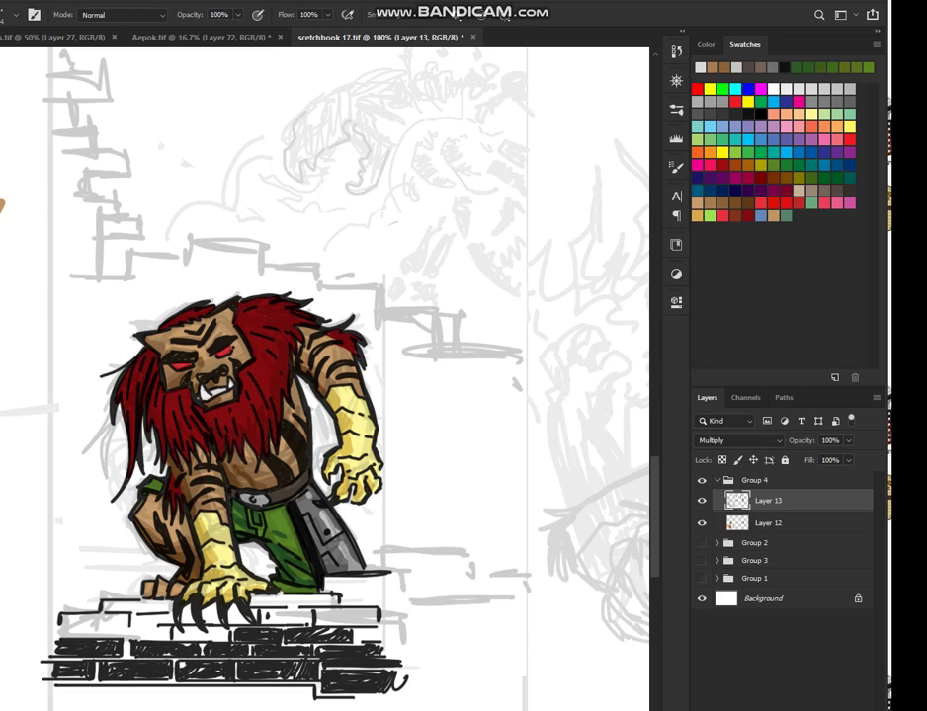
{"action": "mouse_move", "coordinate": [388, 150]}
{"action": "left_mouse_down"}
{"action": "mouse_move", "coordinate": [379, 110]}
{"action": "mouse_move", "coordinate": [361, 112]}
{"action": "mouse_move", "coordinate": [360, 125]}
{"action": "left_mouse_up"}
{"action": "mouse_move", "coordinate": [269, 81]}
{"action": "left_mouse_down"}
{"action": "mouse_move", "coordinate": [268, 143]}
{"action": "mouse_move", "coordinate": [284, 106]}
{"action": "left_mouse_up"}
{"action": "left_click_drag", "start_coordinate": [363, 179], "coordinate": [357, 191]}
{"action": "mouse_move", "coordinate": [353, 120]}
{"action": "left_mouse_down"}
{"action": "mouse_move", "coordinate": [364, 94]}
{"action": "mouse_move", "coordinate": [304, 127]}
{"action": "mouse_move", "coordinate": [319, 136]}
{"action": "left_mouse_up"}
{"action": "left_click_drag", "start_coordinate": [226, 82], "coordinate": [265, 56]}
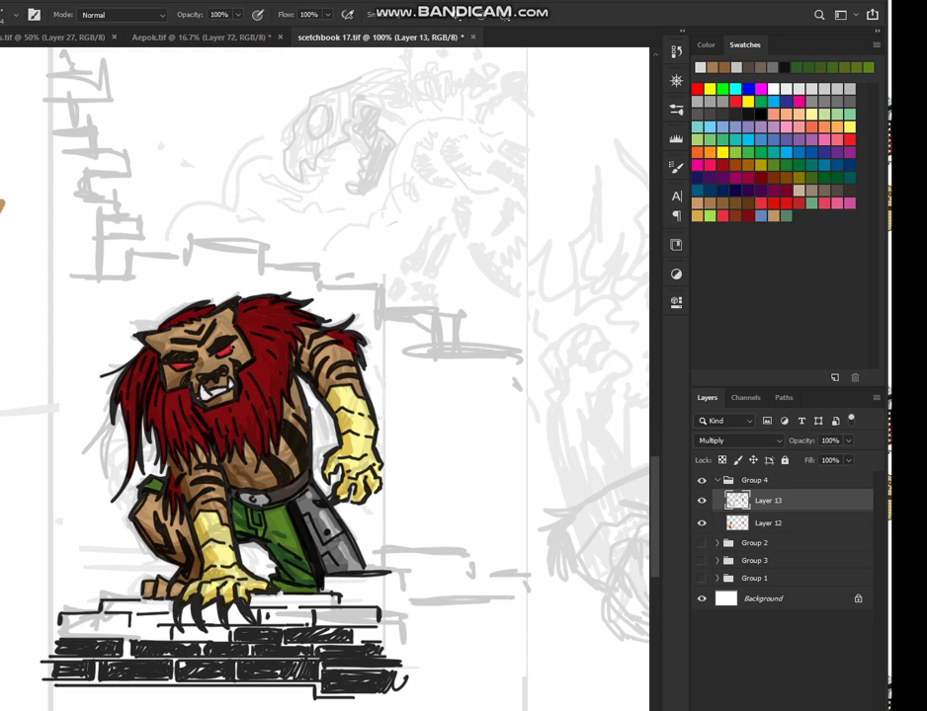
Shade the background beast's brow and neck segments in light grey, and sketch the back spikes and the jagged shape above its head.
{"action": "key", "text": "space"}
{"action": "left_click_drag", "start_coordinate": [326, 178], "coordinate": [261, 304]}
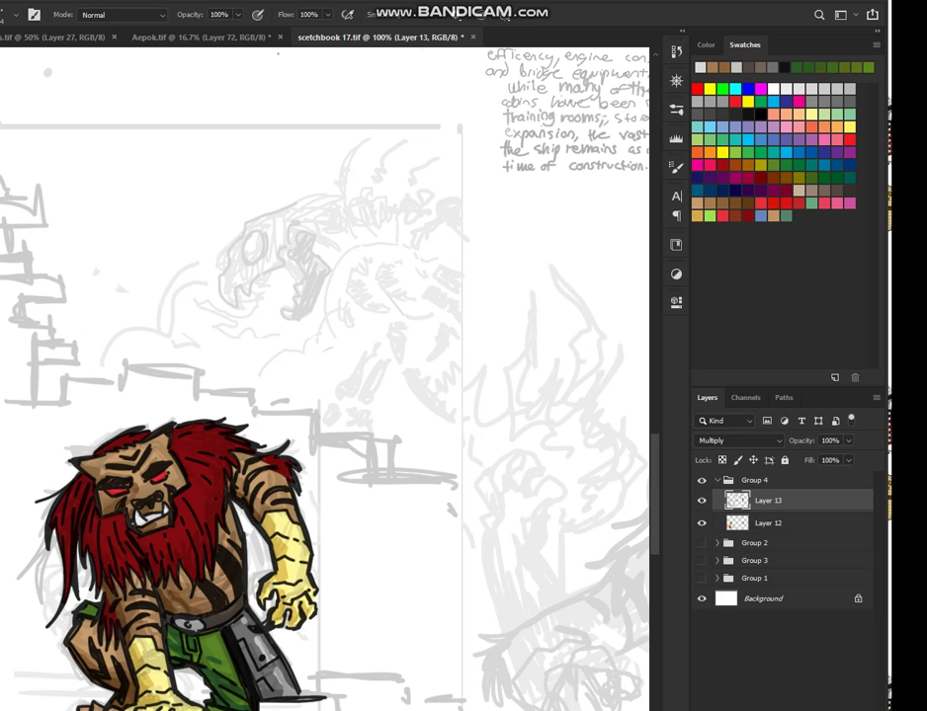
{"action": "mouse_move", "coordinate": [220, 217]}
{"action": "left_mouse_down"}
{"action": "mouse_move", "coordinate": [213, 192]}
{"action": "mouse_move", "coordinate": [226, 162]}
{"action": "mouse_move", "coordinate": [248, 203]}
{"action": "mouse_move", "coordinate": [264, 192]}
{"action": "left_mouse_up"}
{"action": "key", "text": "]"}
{"action": "mouse_move", "coordinate": [238, 245]}
{"action": "left_mouse_down"}
{"action": "mouse_move", "coordinate": [222, 290]}
{"action": "mouse_move", "coordinate": [251, 287]}
{"action": "mouse_move", "coordinate": [279, 227]}
{"action": "mouse_move", "coordinate": [257, 223]}
{"action": "mouse_move", "coordinate": [302, 218]}
{"action": "mouse_move", "coordinate": [364, 146]}
{"action": "mouse_move", "coordinate": [349, 162]}
{"action": "mouse_move", "coordinate": [369, 175]}
{"action": "mouse_move", "coordinate": [400, 141]}
{"action": "left_mouse_up"}
{"action": "left_click_drag", "start_coordinate": [400, 186], "coordinate": [432, 151]}
{"action": "mouse_move", "coordinate": [231, 158]}
{"action": "left_mouse_down"}
{"action": "mouse_move", "coordinate": [254, 146]}
{"action": "mouse_move", "coordinate": [234, 169]}
{"action": "mouse_move", "coordinate": [251, 168]}
{"action": "mouse_move", "coordinate": [278, 146]}
{"action": "mouse_move", "coordinate": [274, 165]}
{"action": "mouse_move", "coordinate": [279, 154]}
{"action": "left_mouse_up"}
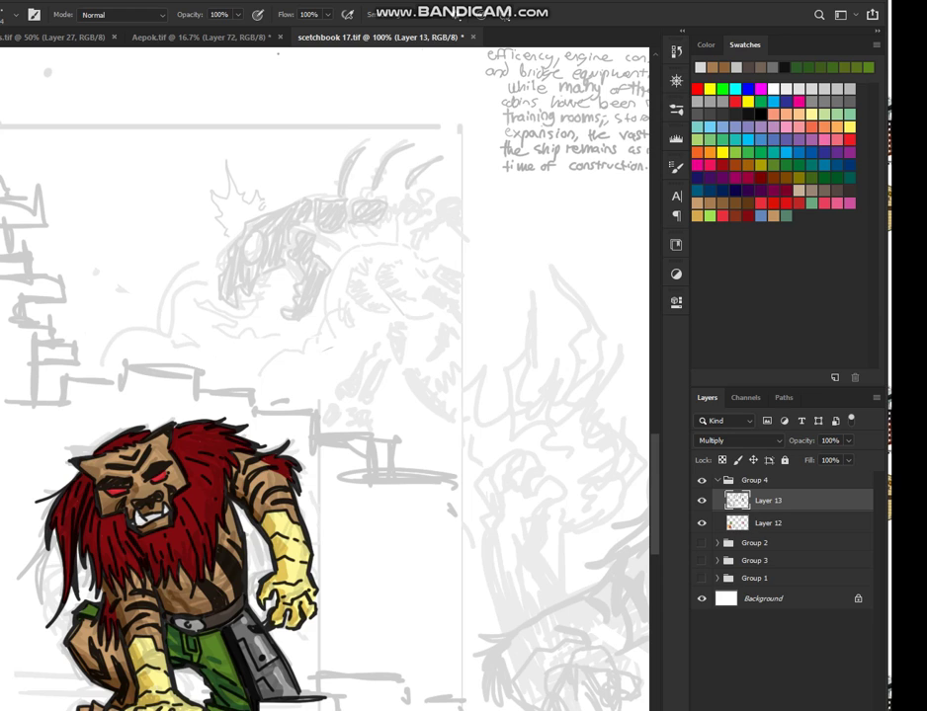
Hatch the background beast's head, neck, torso and limbs with light grey shading strokes.
{"action": "left_click_drag", "start_coordinate": [258, 201], "coordinate": [275, 227]}
{"action": "left_click_drag", "start_coordinate": [359, 287], "coordinate": [369, 305]}
{"action": "left_click_drag", "start_coordinate": [258, 198], "coordinate": [306, 235]}
{"action": "mouse_move", "coordinate": [247, 217]}
{"action": "left_mouse_down"}
{"action": "mouse_move", "coordinate": [250, 234]}
{"action": "mouse_move", "coordinate": [267, 246]}
{"action": "left_mouse_up"}
{"action": "mouse_move", "coordinate": [248, 289]}
{"action": "left_mouse_down"}
{"action": "mouse_move", "coordinate": [252, 296]}
{"action": "mouse_move", "coordinate": [262, 289]}
{"action": "left_mouse_up"}
{"action": "left_click_drag", "start_coordinate": [263, 260], "coordinate": [261, 295]}
{"action": "mouse_move", "coordinate": [258, 271]}
{"action": "left_mouse_down"}
{"action": "mouse_move", "coordinate": [264, 291]}
{"action": "mouse_move", "coordinate": [268, 276]}
{"action": "left_mouse_up"}
{"action": "mouse_move", "coordinate": [267, 254]}
{"action": "left_mouse_down"}
{"action": "mouse_move", "coordinate": [268, 296]}
{"action": "mouse_move", "coordinate": [280, 298]}
{"action": "left_mouse_up"}
{"action": "left_click_drag", "start_coordinate": [278, 269], "coordinate": [283, 293]}
{"action": "mouse_move", "coordinate": [276, 268]}
{"action": "left_mouse_down"}
{"action": "mouse_move", "coordinate": [282, 277]}
{"action": "mouse_move", "coordinate": [293, 257]}
{"action": "mouse_move", "coordinate": [334, 323]}
{"action": "left_mouse_up"}
{"action": "mouse_move", "coordinate": [422, 410]}
{"action": "left_mouse_down"}
{"action": "mouse_move", "coordinate": [451, 440]}
{"action": "mouse_move", "coordinate": [426, 422]}
{"action": "left_mouse_up"}
{"action": "left_click_drag", "start_coordinate": [438, 328], "coordinate": [445, 362]}
{"action": "mouse_move", "coordinate": [325, 242]}
{"action": "left_mouse_down"}
{"action": "mouse_move", "coordinate": [326, 250]}
{"action": "mouse_move", "coordinate": [317, 222]}
{"action": "mouse_move", "coordinate": [338, 231]}
{"action": "mouse_move", "coordinate": [336, 204]}
{"action": "left_mouse_up"}
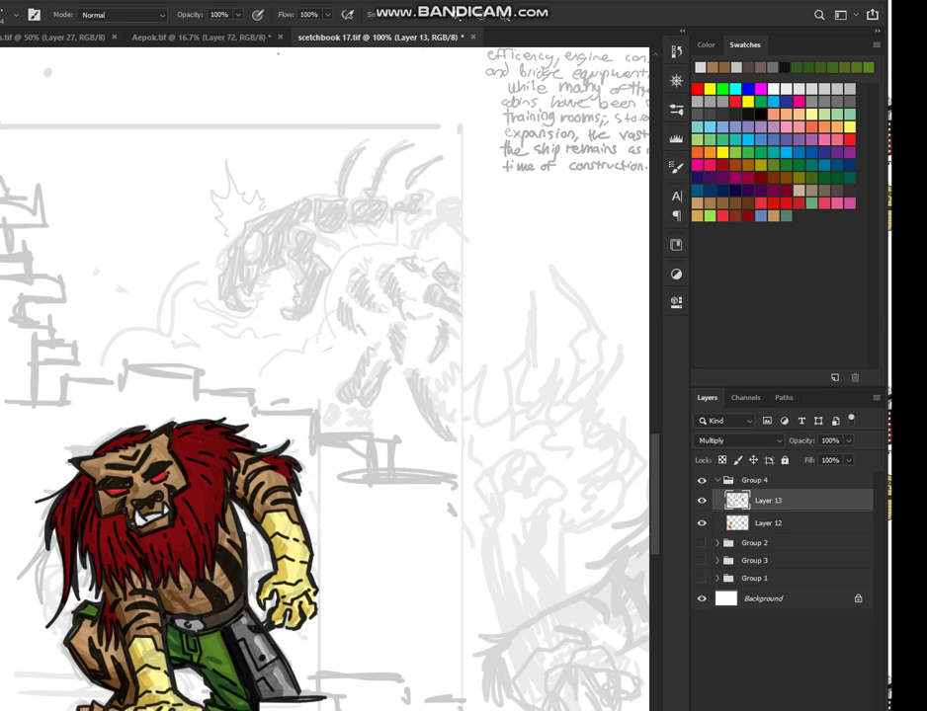
{"action": "left_click_drag", "start_coordinate": [388, 227], "coordinate": [409, 217]}
Switch to the music player and look through the album library for something to play.
{"action": "key", "text": "alt+Tab"}
{"action": "left_click_drag", "start_coordinate": [463, 420], "coordinate": [464, 334]}
{"action": "scroll", "coordinate": [228, 385], "scroll_direction": "down", "scroll_amount": 3}
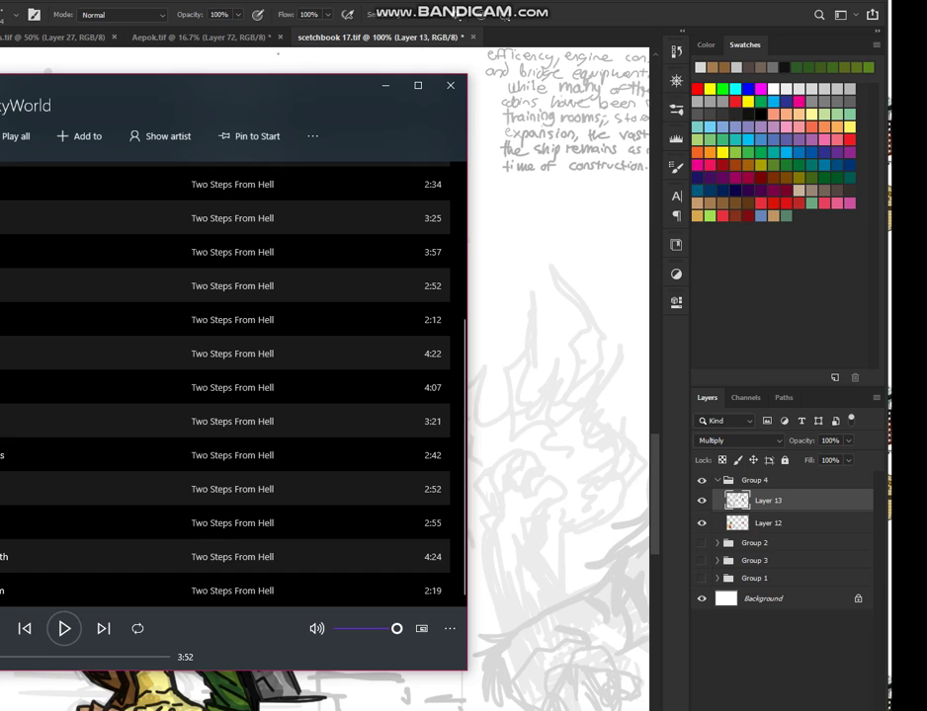
{"action": "scroll", "coordinate": [227, 385], "scroll_direction": "up", "scroll_amount": 3}
{"action": "scroll", "coordinate": [227, 385], "scroll_direction": "down", "scroll_amount": 3}
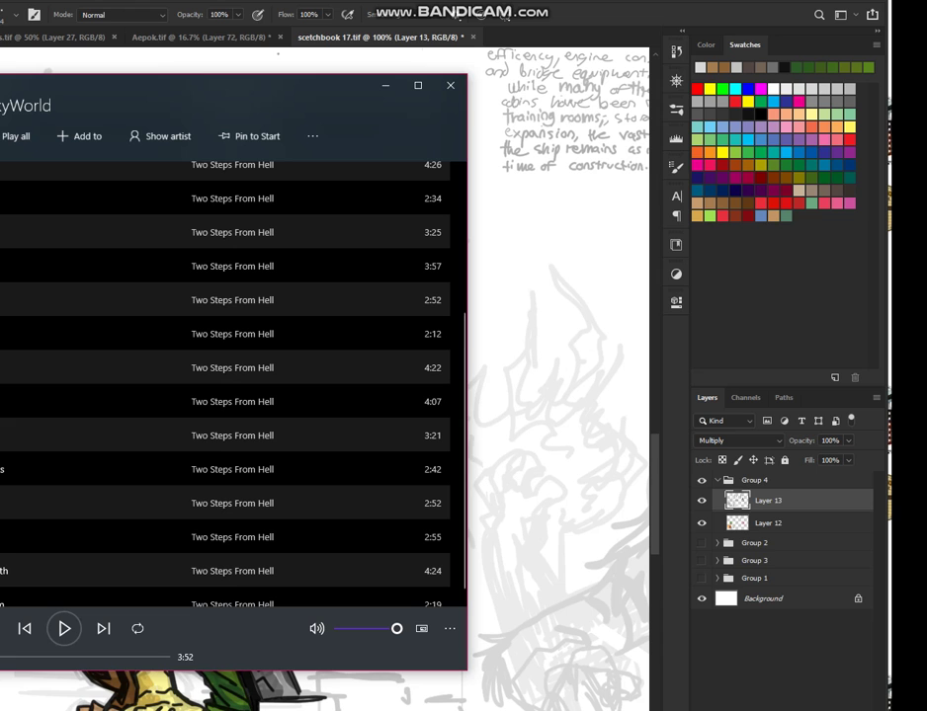
{"action": "key", "text": "alt+Left"}
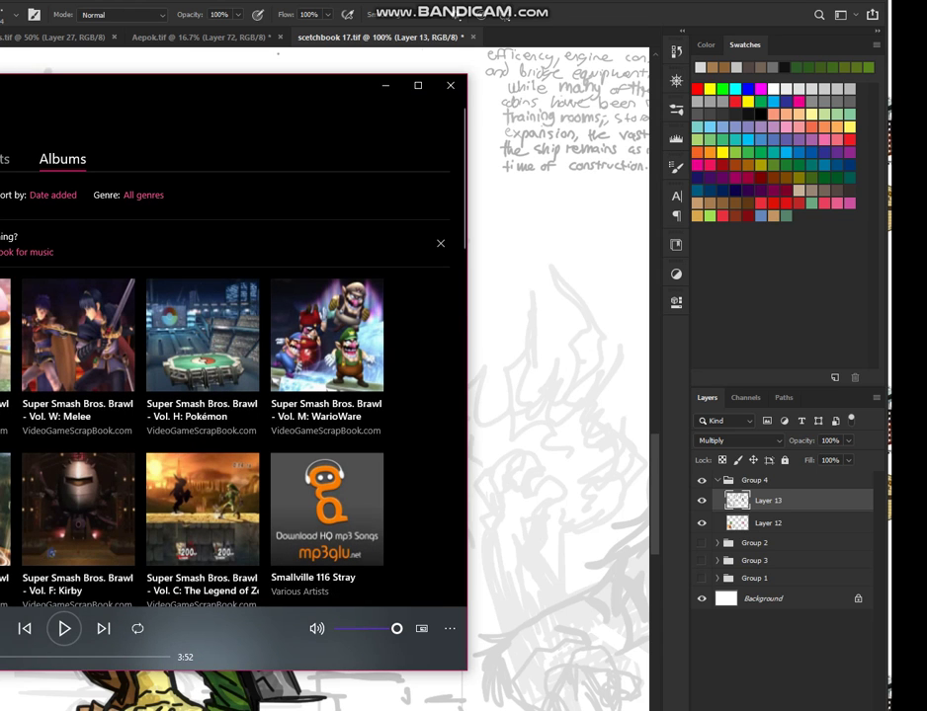
{"action": "scroll", "coordinate": [227, 435], "scroll_direction": "down", "scroll_amount": 5}
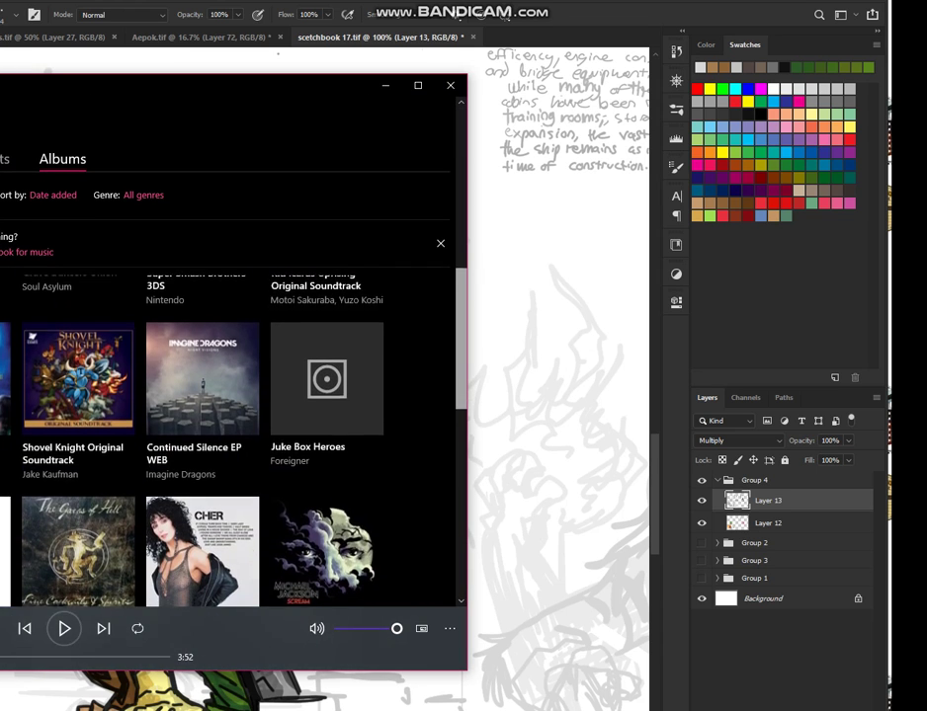
{"action": "scroll", "coordinate": [228, 435], "scroll_direction": "down", "scroll_amount": 5}
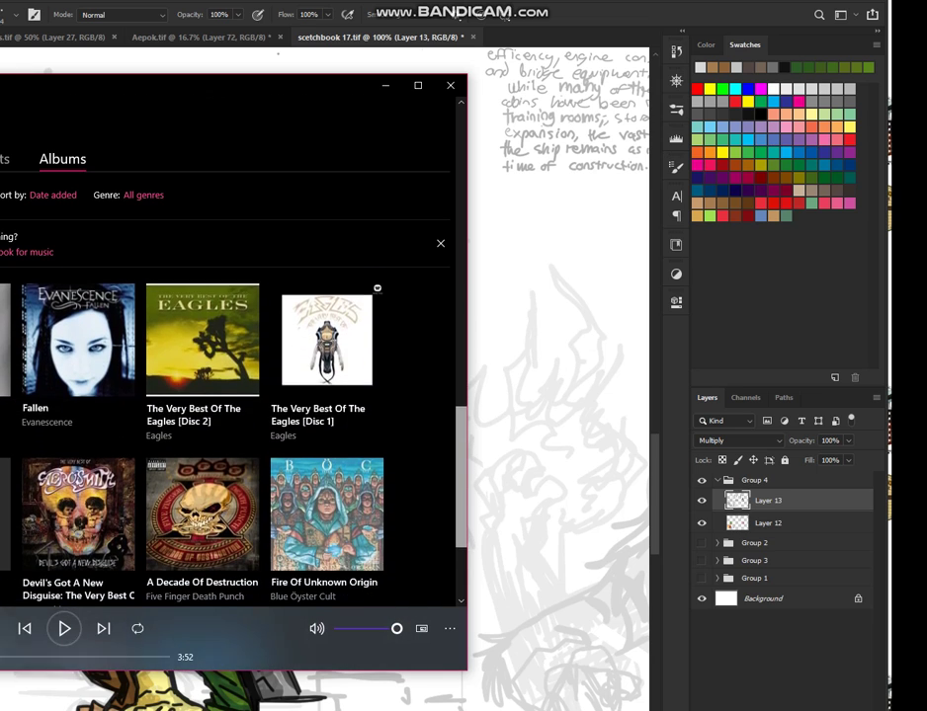
{"action": "scroll", "coordinate": [227, 435], "scroll_direction": "down", "scroll_amount": 1}
{"action": "scroll", "coordinate": [228, 435], "scroll_direction": "up", "scroll_amount": 5}
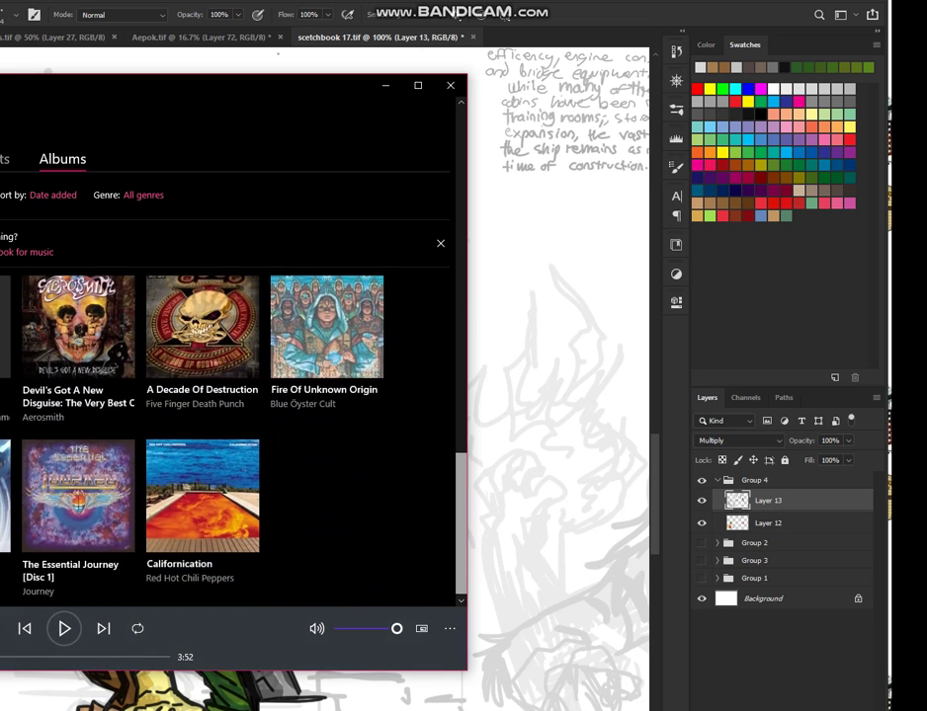
{"action": "scroll", "coordinate": [227, 435], "scroll_direction": "up", "scroll_amount": 5}
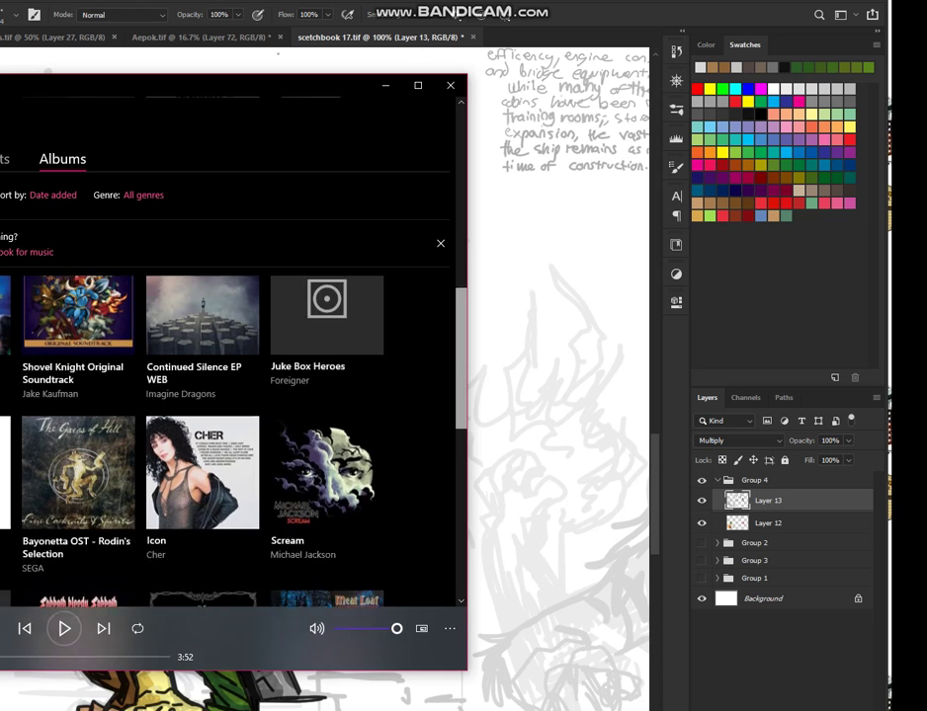
{"action": "scroll", "coordinate": [203, 376], "scroll_direction": "up", "scroll_amount": 2}
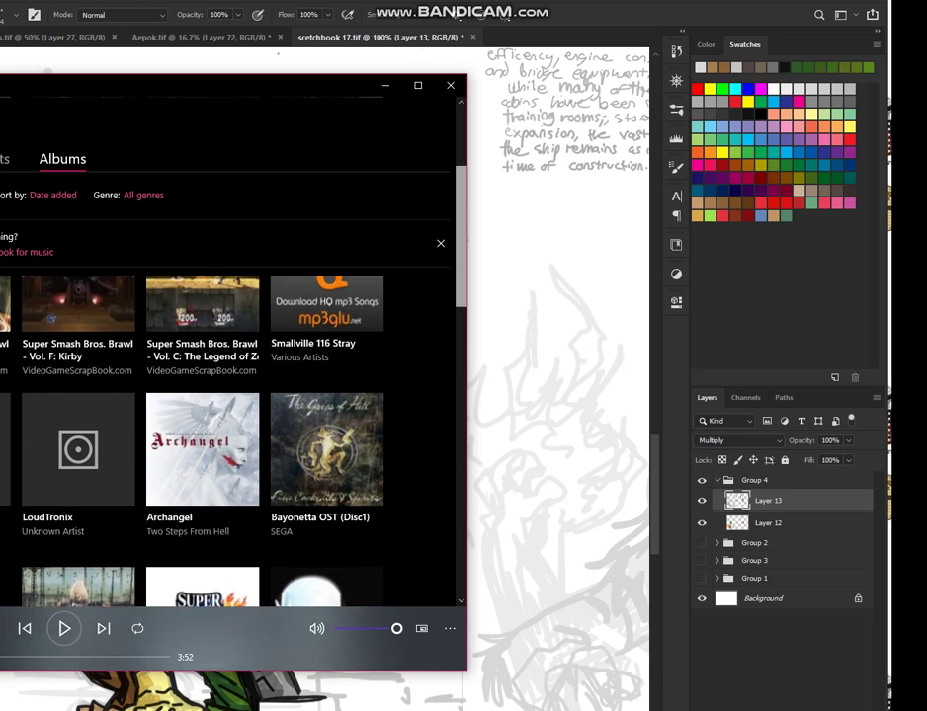
{"action": "scroll", "coordinate": [203, 375], "scroll_direction": "down", "scroll_amount": 2}
Open the Archangel album, start its first track and minimise the music player.
{"action": "left_click", "coordinate": [203, 355]}
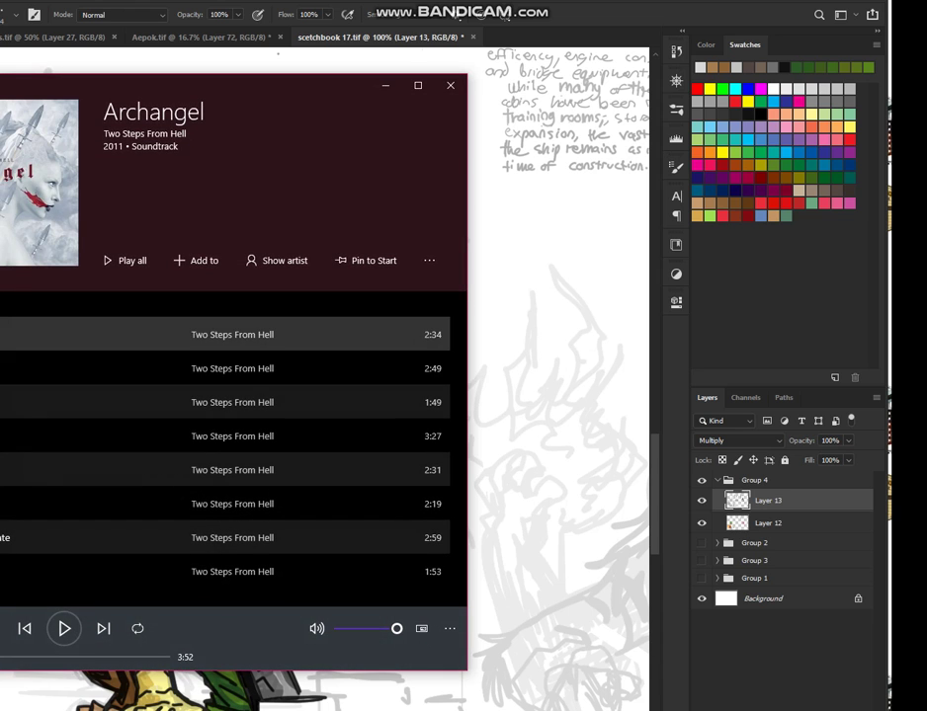
{"action": "left_click", "coordinate": [13, 335]}
{"action": "left_click", "coordinate": [385, 85]}
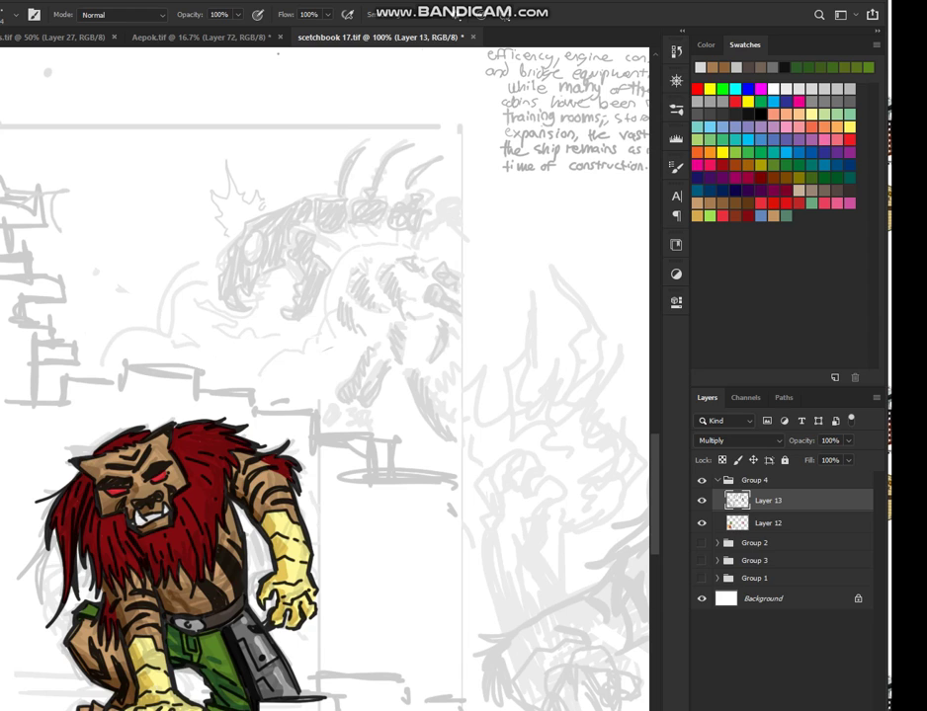
Fill the topmost block of the ruined wall behind the creature with light grey hatching.
{"action": "mouse_move", "coordinate": [5, 186]}
{"action": "left_mouse_down"}
{"action": "mouse_move", "coordinate": [43, 188]}
{"action": "mouse_move", "coordinate": [41, 234]}
{"action": "left_mouse_up"}
{"action": "mouse_move", "coordinate": [46, 190]}
{"action": "left_mouse_down"}
{"action": "mouse_move", "coordinate": [46, 228]}
{"action": "mouse_move", "coordinate": [4, 217]}
{"action": "left_mouse_up"}
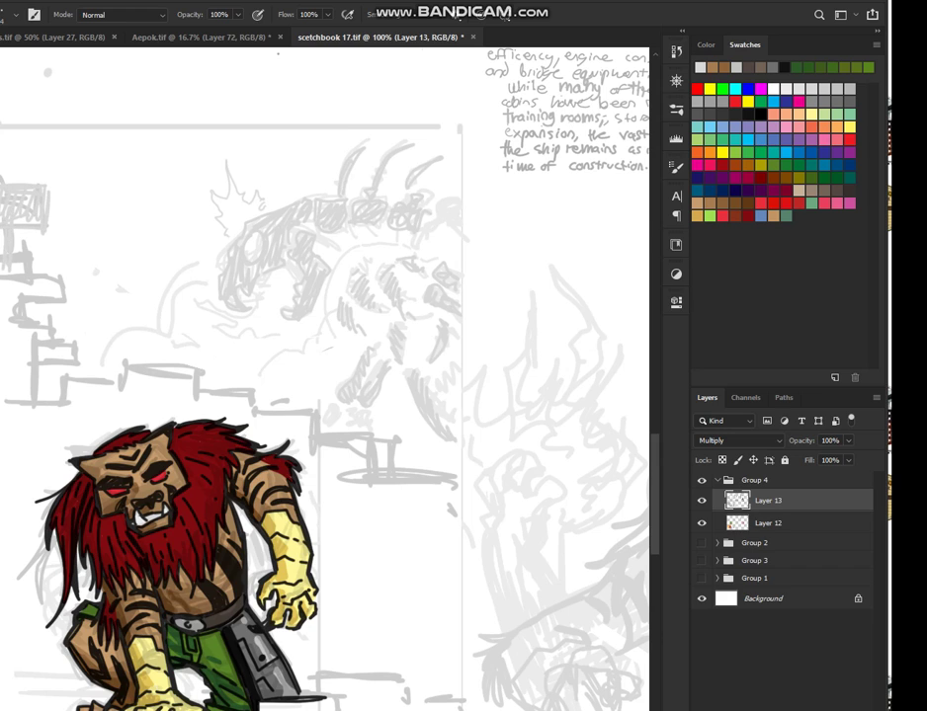
{"action": "left_click_drag", "start_coordinate": [27, 184], "coordinate": [26, 210]}
{"action": "left_click_drag", "start_coordinate": [12, 190], "coordinate": [9, 233]}
{"action": "left_click_drag", "start_coordinate": [1, 168], "coordinate": [1, 244]}
{"action": "left_click_drag", "start_coordinate": [4, 193], "coordinate": [4, 240]}
{"action": "left_click_drag", "start_coordinate": [12, 203], "coordinate": [14, 218]}
Hatch the stepped lower blocks and the shaft of the tall ruined wall in light grey.
{"action": "left_click_drag", "start_coordinate": [44, 274], "coordinate": [69, 273]}
{"action": "mouse_move", "coordinate": [69, 273]}
{"action": "left_mouse_down"}
{"action": "mouse_move", "coordinate": [67, 302]}
{"action": "mouse_move", "coordinate": [34, 295]}
{"action": "mouse_move", "coordinate": [31, 371]}
{"action": "mouse_move", "coordinate": [50, 355]}
{"action": "mouse_move", "coordinate": [71, 356]}
{"action": "mouse_move", "coordinate": [29, 368]}
{"action": "mouse_move", "coordinate": [27, 385]}
{"action": "left_mouse_up"}
{"action": "left_click_drag", "start_coordinate": [21, 338], "coordinate": [22, 399]}
{"action": "left_click_drag", "start_coordinate": [3, 240], "coordinate": [5, 338]}
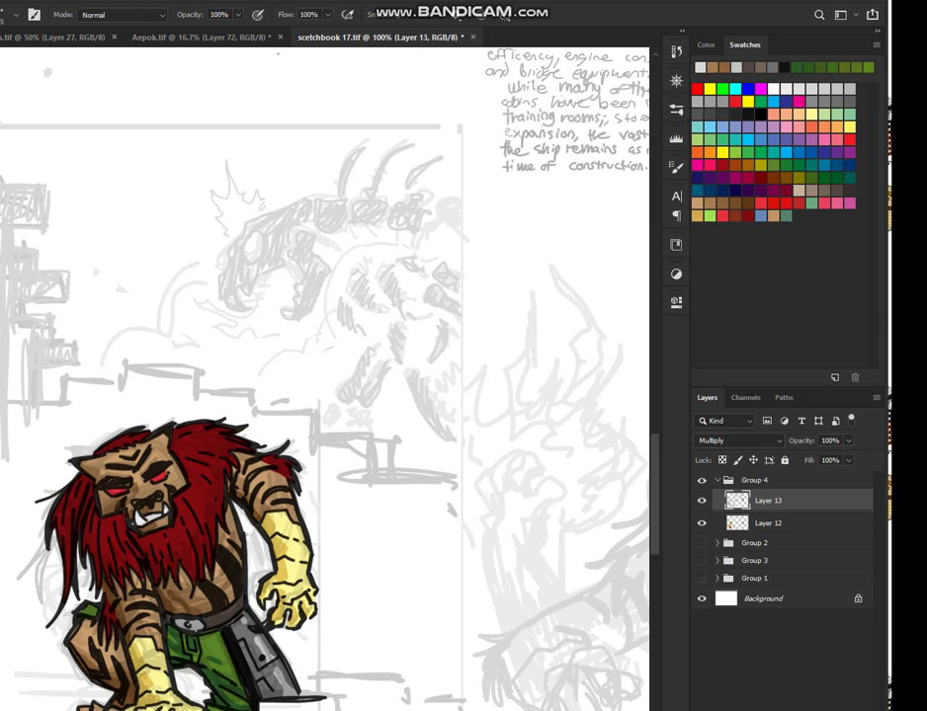
{"action": "left_click_drag", "start_coordinate": [9, 271], "coordinate": [9, 293]}
{"action": "left_click_drag", "start_coordinate": [14, 242], "coordinate": [6, 353]}
{"action": "mouse_move", "coordinate": [10, 302]}
{"action": "left_mouse_down"}
{"action": "mouse_move", "coordinate": [3, 367]}
{"action": "mouse_move", "coordinate": [16, 372]}
{"action": "left_mouse_up"}
Extend the light grey shading down the wall beside the crouching creature to the brick ledge.
{"action": "scroll", "coordinate": [242, 375], "scroll_direction": "down", "scroll_amount": 3}
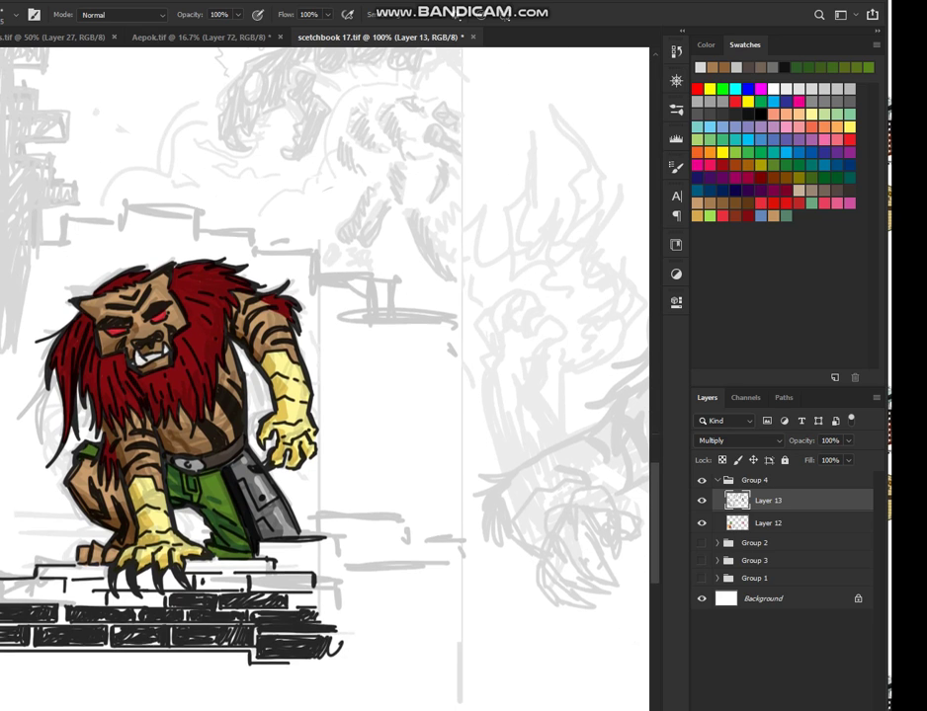
{"action": "left_click_drag", "start_coordinate": [5, 501], "coordinate": [49, 547]}
{"action": "left_click_drag", "start_coordinate": [52, 513], "coordinate": [49, 544]}
{"action": "left_click_drag", "start_coordinate": [1, 449], "coordinate": [49, 514]}
{"action": "mouse_move", "coordinate": [3, 454]}
{"action": "left_mouse_down"}
{"action": "mouse_move", "coordinate": [25, 438]}
{"action": "mouse_move", "coordinate": [21, 492]}
{"action": "left_mouse_up"}
{"action": "mouse_move", "coordinate": [19, 350]}
{"action": "left_mouse_down"}
{"action": "mouse_move", "coordinate": [29, 316]}
{"action": "mouse_move", "coordinate": [6, 272]}
{"action": "mouse_move", "coordinate": [5, 309]}
{"action": "left_mouse_up"}
{"action": "mouse_move", "coordinate": [40, 206]}
{"action": "left_mouse_down"}
{"action": "mouse_move", "coordinate": [10, 267]}
{"action": "mouse_move", "coordinate": [22, 225]}
{"action": "left_mouse_up"}
Hatch the broken stone arch above the creature's head in light grey, following its stepped top edge.
{"action": "left_click_drag", "start_coordinate": [60, 294], "coordinate": [123, 263]}
{"action": "mouse_move", "coordinate": [61, 286]}
{"action": "left_mouse_down"}
{"action": "mouse_move", "coordinate": [133, 259]}
{"action": "mouse_move", "coordinate": [143, 243]}
{"action": "left_mouse_up"}
{"action": "mouse_move", "coordinate": [71, 263]}
{"action": "left_mouse_down"}
{"action": "mouse_move", "coordinate": [137, 249]}
{"action": "mouse_move", "coordinate": [120, 240]}
{"action": "left_mouse_up"}
{"action": "mouse_move", "coordinate": [65, 244]}
{"action": "left_mouse_down"}
{"action": "mouse_move", "coordinate": [114, 236]}
{"action": "mouse_move", "coordinate": [188, 243]}
{"action": "left_mouse_up"}
{"action": "left_click_drag", "start_coordinate": [111, 254], "coordinate": [192, 246]}
{"action": "left_click_drag", "start_coordinate": [126, 242], "coordinate": [183, 225]}
{"action": "mouse_move", "coordinate": [130, 234]}
{"action": "left_mouse_down"}
{"action": "mouse_move", "coordinate": [188, 221]}
{"action": "mouse_move", "coordinate": [181, 215]}
{"action": "left_mouse_up"}
{"action": "left_click_drag", "start_coordinate": [172, 240], "coordinate": [191, 218]}
{"action": "mouse_move", "coordinate": [145, 166]}
{"action": "left_mouse_down"}
{"action": "mouse_move", "coordinate": [139, 197]}
{"action": "mouse_move", "coordinate": [147, 180]}
{"action": "mouse_move", "coordinate": [226, 205]}
{"action": "mouse_move", "coordinate": [217, 219]}
{"action": "left_mouse_up"}
{"action": "mouse_move", "coordinate": [227, 199]}
{"action": "left_mouse_down"}
{"action": "mouse_move", "coordinate": [224, 221]}
{"action": "mouse_move", "coordinate": [249, 253]}
{"action": "mouse_move", "coordinate": [269, 213]}
{"action": "mouse_move", "coordinate": [283, 220]}
{"action": "left_mouse_up"}
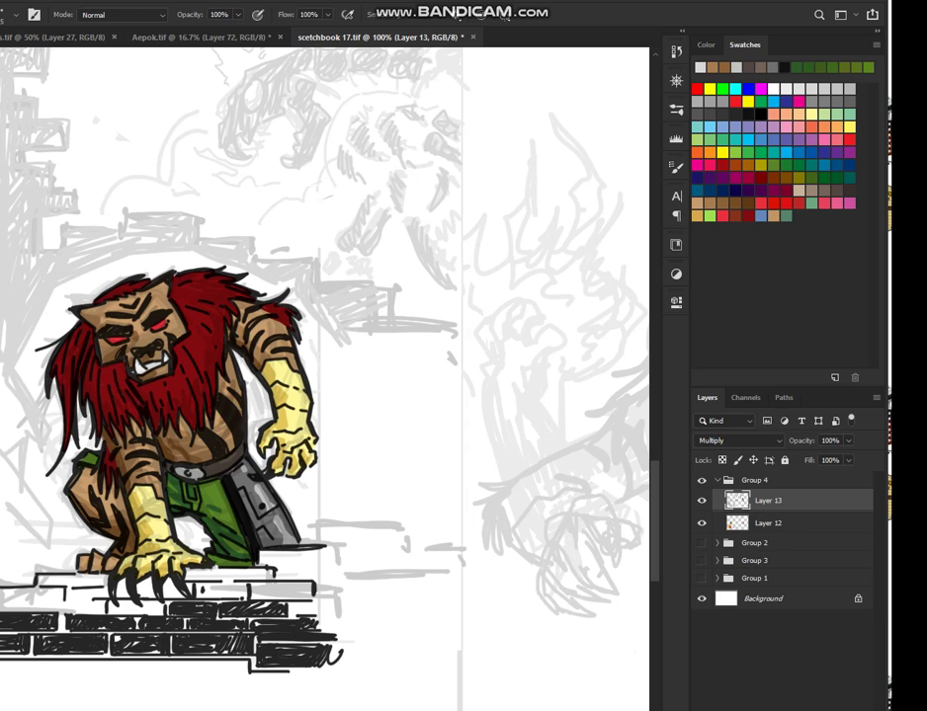
{"action": "mouse_move", "coordinate": [330, 279]}
{"action": "left_mouse_down"}
{"action": "mouse_move", "coordinate": [409, 275]}
{"action": "mouse_move", "coordinate": [404, 283]}
{"action": "left_mouse_up"}
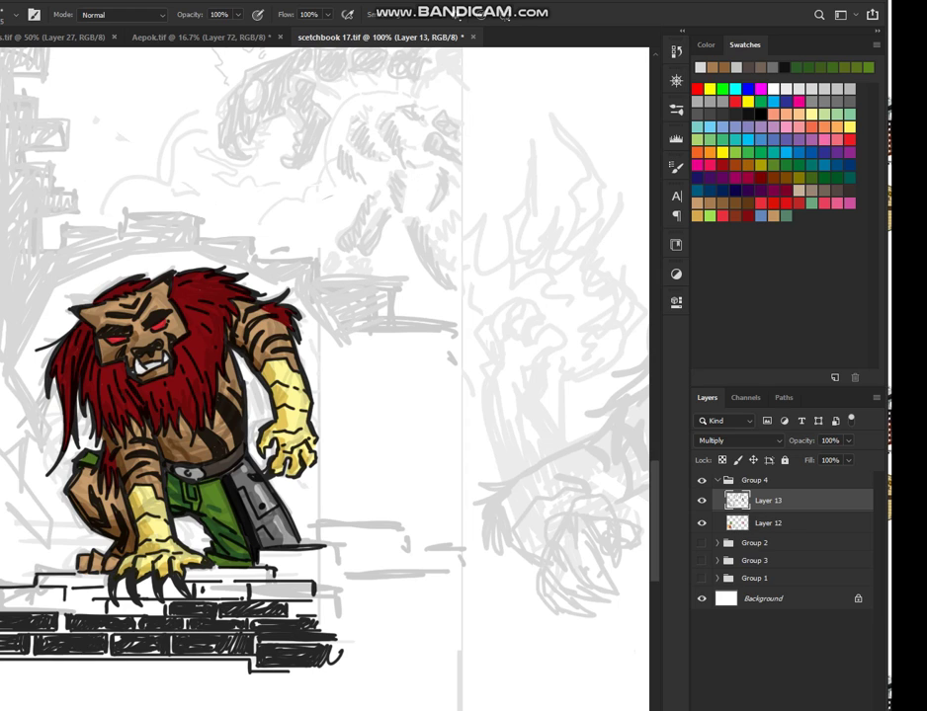
{"action": "key", "text": "ctrl+z"}
{"action": "key", "text": "ctrl+z"}
{"action": "key", "text": "ctrl+z"}
Redraw the stone block at the arch's end and shade the wall strips on both sides of the creature.
{"action": "left_click_drag", "start_coordinate": [319, 282], "coordinate": [399, 275]}
{"action": "left_click_drag", "start_coordinate": [407, 276], "coordinate": [393, 331]}
{"action": "left_click_drag", "start_coordinate": [407, 287], "coordinate": [405, 350]}
{"action": "mouse_move", "coordinate": [310, 353]}
{"action": "left_mouse_down"}
{"action": "mouse_move", "coordinate": [326, 438]}
{"action": "mouse_move", "coordinate": [342, 415]}
{"action": "left_mouse_up"}
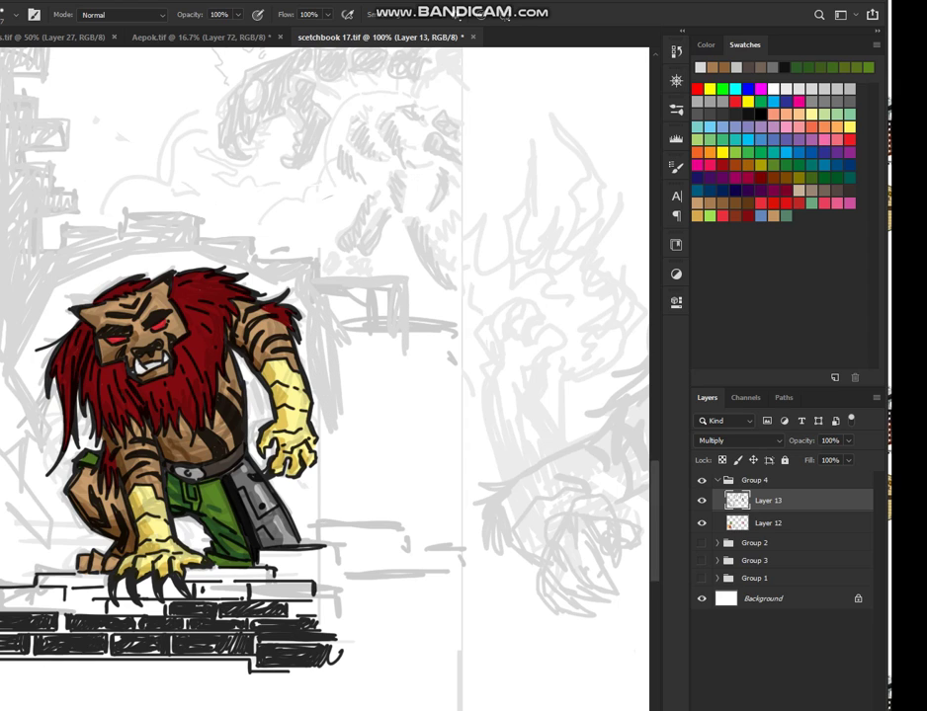
{"action": "mouse_move", "coordinate": [15, 300]}
{"action": "left_mouse_down"}
{"action": "mouse_move", "coordinate": [4, 372]}
{"action": "mouse_move", "coordinate": [30, 387]}
{"action": "mouse_move", "coordinate": [16, 422]}
{"action": "mouse_move", "coordinate": [4, 387]}
{"action": "mouse_move", "coordinate": [14, 417]}
{"action": "mouse_move", "coordinate": [18, 401]}
{"action": "left_mouse_up"}
{"action": "left_click_drag", "start_coordinate": [21, 547], "coordinate": [24, 566]}
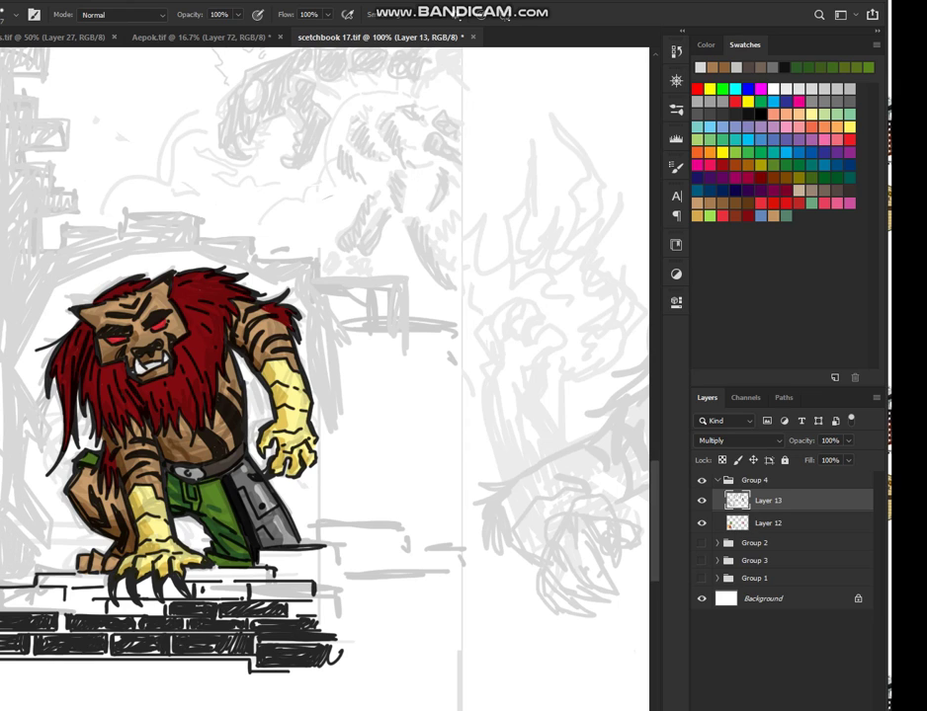
Fill the wall between the creature's outstretched arm and the panel border with light grey strokes.
{"action": "mouse_move", "coordinate": [385, 405]}
{"action": "left_mouse_down"}
{"action": "mouse_move", "coordinate": [333, 434]}
{"action": "mouse_move", "coordinate": [371, 459]}
{"action": "mouse_move", "coordinate": [322, 485]}
{"action": "mouse_move", "coordinate": [329, 519]}
{"action": "mouse_move", "coordinate": [433, 438]}
{"action": "mouse_move", "coordinate": [409, 424]}
{"action": "mouse_move", "coordinate": [335, 467]}
{"action": "mouse_move", "coordinate": [367, 520]}
{"action": "left_mouse_up"}
{"action": "mouse_move", "coordinate": [383, 486]}
{"action": "left_mouse_down"}
{"action": "mouse_move", "coordinate": [374, 523]}
{"action": "mouse_move", "coordinate": [383, 523]}
{"action": "left_mouse_up"}
{"action": "mouse_move", "coordinate": [405, 474]}
{"action": "left_mouse_down"}
{"action": "mouse_move", "coordinate": [393, 525]}
{"action": "mouse_move", "coordinate": [404, 524]}
{"action": "left_mouse_up"}
{"action": "left_click_drag", "start_coordinate": [418, 471], "coordinate": [412, 554]}
{"action": "mouse_move", "coordinate": [406, 551]}
{"action": "left_mouse_down"}
{"action": "mouse_move", "coordinate": [453, 549]}
{"action": "mouse_move", "coordinate": [421, 552]}
{"action": "left_mouse_up"}
{"action": "left_click_drag", "start_coordinate": [330, 308], "coordinate": [390, 297]}
{"action": "mouse_move", "coordinate": [390, 297]}
{"action": "left_mouse_down"}
{"action": "mouse_move", "coordinate": [345, 337]}
{"action": "mouse_move", "coordinate": [346, 411]}
{"action": "left_mouse_up"}
{"action": "mouse_move", "coordinate": [346, 411]}
{"action": "left_mouse_down"}
{"action": "mouse_move", "coordinate": [378, 334]}
{"action": "mouse_move", "coordinate": [356, 415]}
{"action": "left_mouse_up"}
{"action": "mouse_move", "coordinate": [355, 415]}
{"action": "left_mouse_down"}
{"action": "mouse_move", "coordinate": [387, 334]}
{"action": "mouse_move", "coordinate": [370, 441]}
{"action": "mouse_move", "coordinate": [393, 450]}
{"action": "mouse_move", "coordinate": [455, 507]}
{"action": "left_mouse_up"}
{"action": "mouse_move", "coordinate": [341, 336]}
{"action": "left_mouse_down"}
{"action": "mouse_move", "coordinate": [318, 397]}
{"action": "mouse_move", "coordinate": [307, 355]}
{"action": "left_mouse_up"}
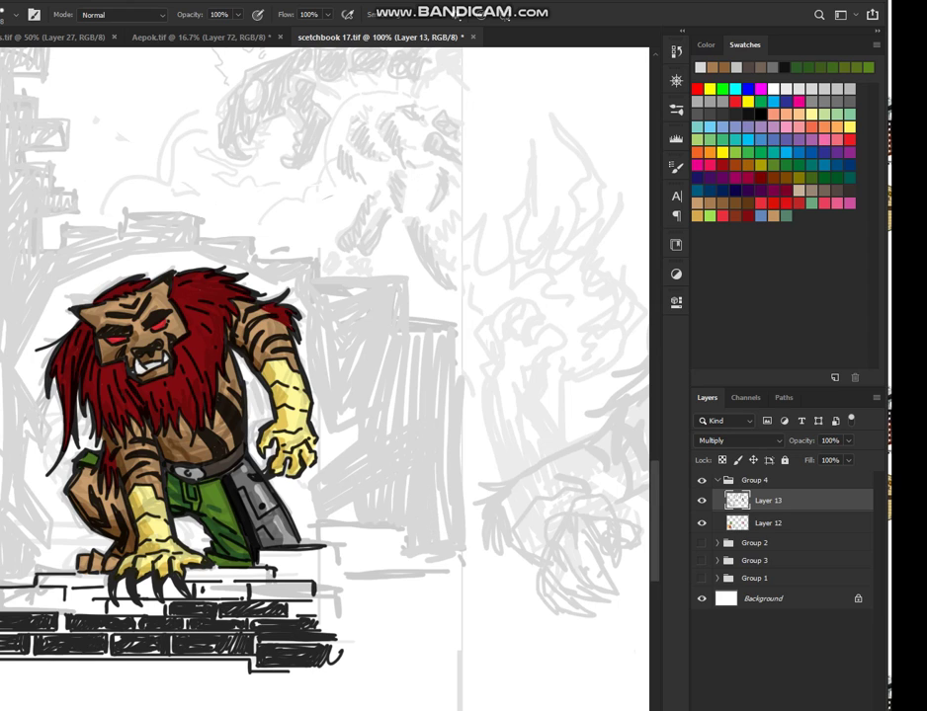
Sample the near-black colour of the brick ledge for inking the ruined wall.
{"action": "left_click", "coordinate": [289, 655], "text": "alt"}
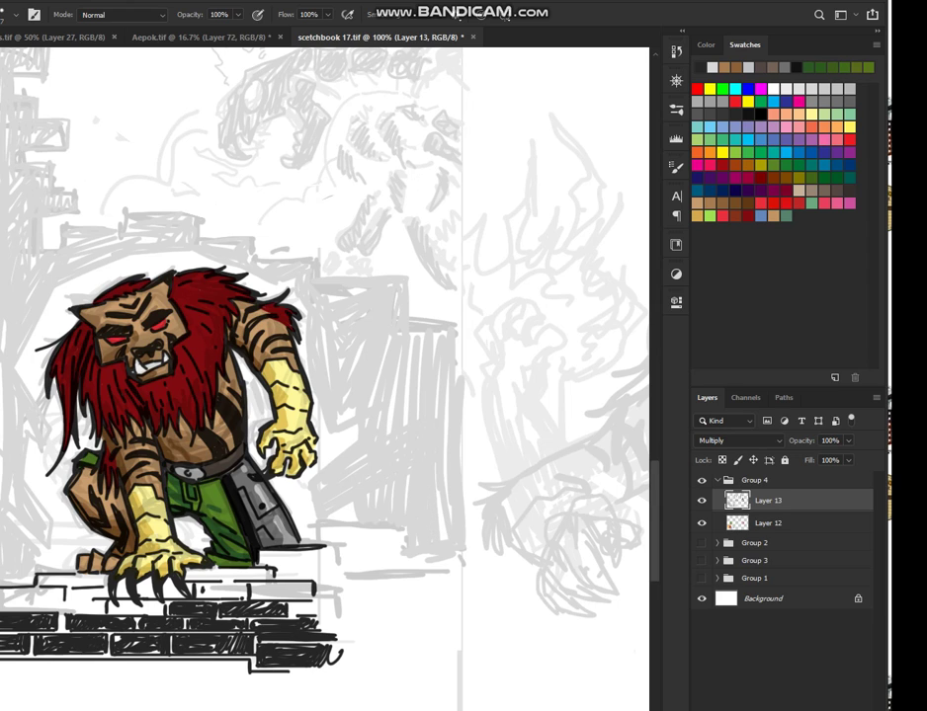
{"action": "left_click_drag", "start_coordinate": [66, 265], "coordinate": [12, 373]}
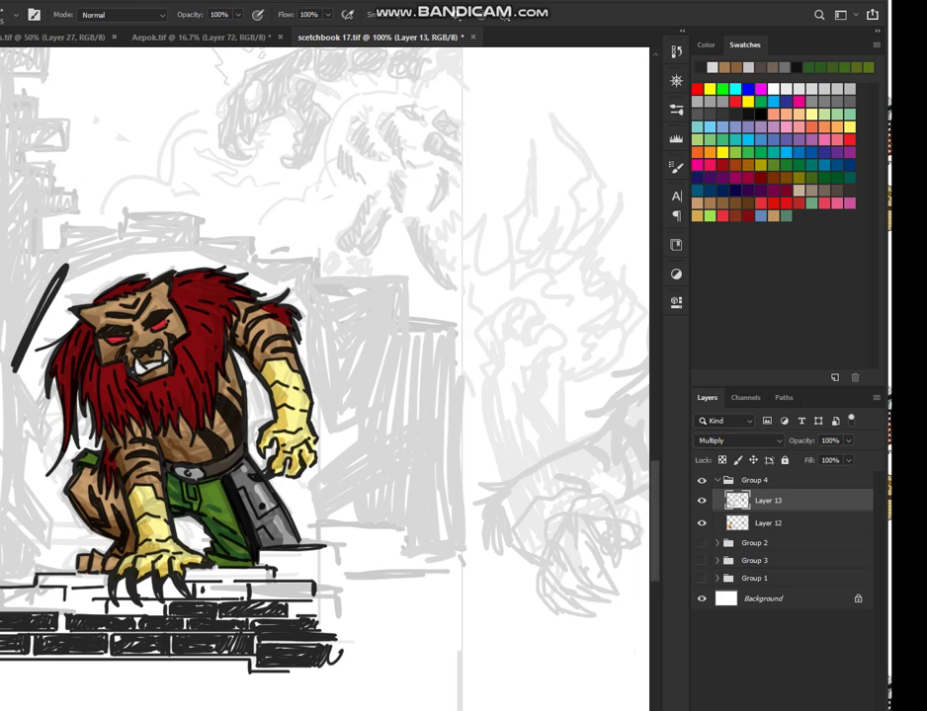
{"action": "key", "text": "ctrl+z"}
{"action": "left_click_drag", "start_coordinate": [66, 264], "coordinate": [9, 366]}
{"action": "key", "text": "ctrl+z"}
{"action": "mouse_move", "coordinate": [56, 282]}
{"action": "left_mouse_down"}
{"action": "mouse_move", "coordinate": [8, 372]}
{"action": "mouse_move", "coordinate": [60, 264]}
{"action": "mouse_move", "coordinate": [4, 358]}
{"action": "left_mouse_up"}
{"action": "left_click_drag", "start_coordinate": [55, 258], "coordinate": [0, 347]}
{"action": "left_click_drag", "start_coordinate": [49, 261], "coordinate": [0, 342]}
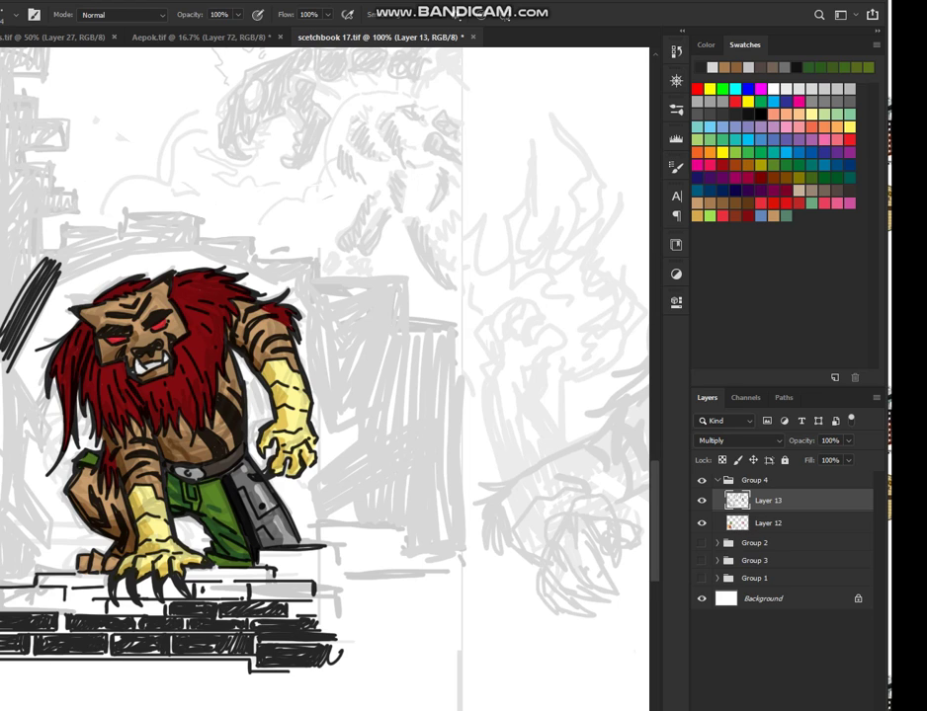
{"action": "key", "text": "ctrl+z"}
Ink the slanted edge and flat top of the broken wall beside the creature's head, and start the brick course above it.
{"action": "left_click_drag", "start_coordinate": [54, 284], "coordinate": [10, 368]}
{"action": "left_click_drag", "start_coordinate": [53, 284], "coordinate": [0, 284]}
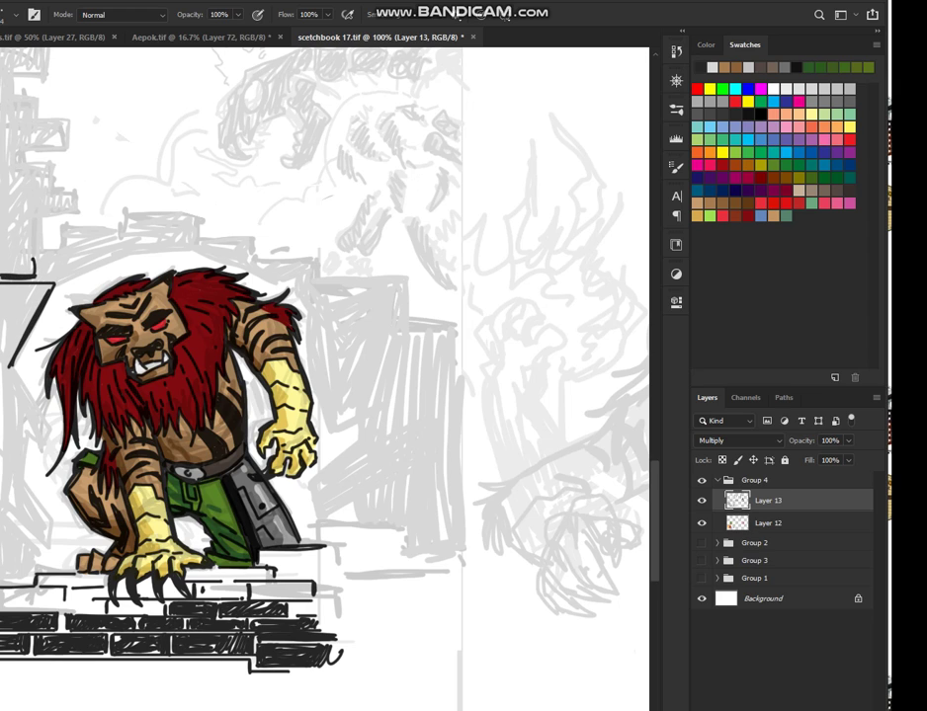
{"action": "mouse_move", "coordinate": [34, 257]}
{"action": "left_mouse_down"}
{"action": "mouse_move", "coordinate": [0, 254]}
{"action": "mouse_move", "coordinate": [39, 279]}
{"action": "mouse_move", "coordinate": [66, 258]}
{"action": "mouse_move", "coordinate": [52, 263]}
{"action": "mouse_move", "coordinate": [73, 263]}
{"action": "left_mouse_up"}
{"action": "key", "text": "ctrl+z"}
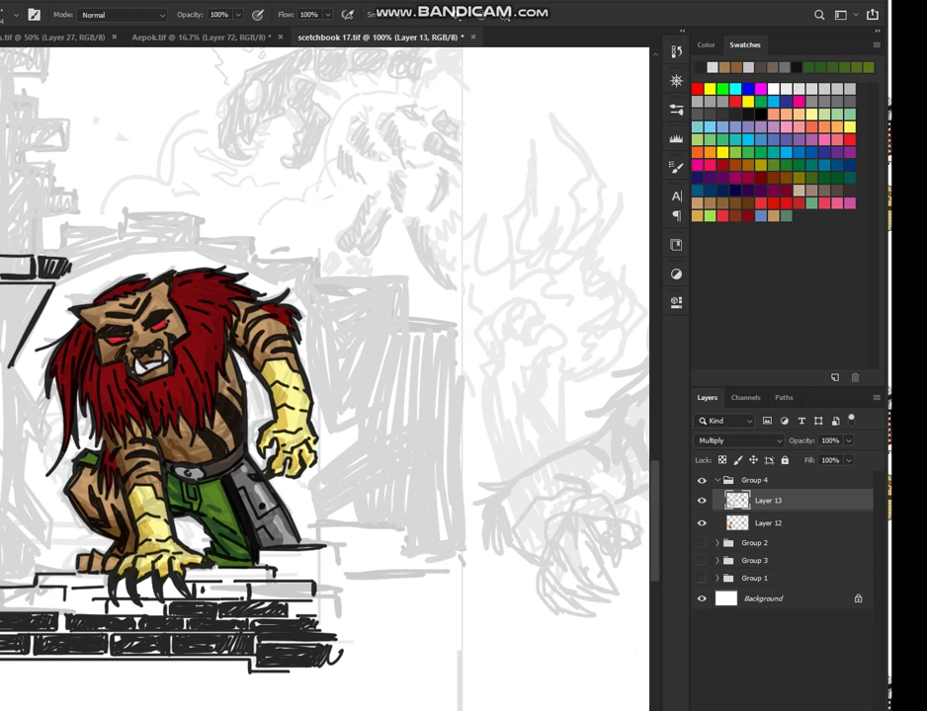
Ink and hatch a second course of small bricks above the first one on the wall beside the creature's head.
{"action": "mouse_move", "coordinate": [0, 252]}
{"action": "left_mouse_down"}
{"action": "mouse_move", "coordinate": [16, 252]}
{"action": "mouse_move", "coordinate": [15, 232]}
{"action": "mouse_move", "coordinate": [5, 249]}
{"action": "left_mouse_up"}
{"action": "mouse_move", "coordinate": [4, 258]}
{"action": "left_mouse_down"}
{"action": "mouse_move", "coordinate": [8, 272]}
{"action": "mouse_move", "coordinate": [22, 272]}
{"action": "mouse_move", "coordinate": [50, 249]}
{"action": "left_mouse_up"}
{"action": "mouse_move", "coordinate": [49, 249]}
{"action": "left_mouse_down"}
{"action": "mouse_move", "coordinate": [47, 224]}
{"action": "mouse_move", "coordinate": [52, 249]}
{"action": "mouse_move", "coordinate": [23, 247]}
{"action": "left_mouse_up"}
{"action": "key", "text": "ctrl+z"}
{"action": "mouse_move", "coordinate": [24, 230]}
{"action": "left_mouse_down"}
{"action": "mouse_move", "coordinate": [49, 231]}
{"action": "mouse_move", "coordinate": [38, 247]}
{"action": "mouse_move", "coordinate": [50, 247]}
{"action": "left_mouse_up"}
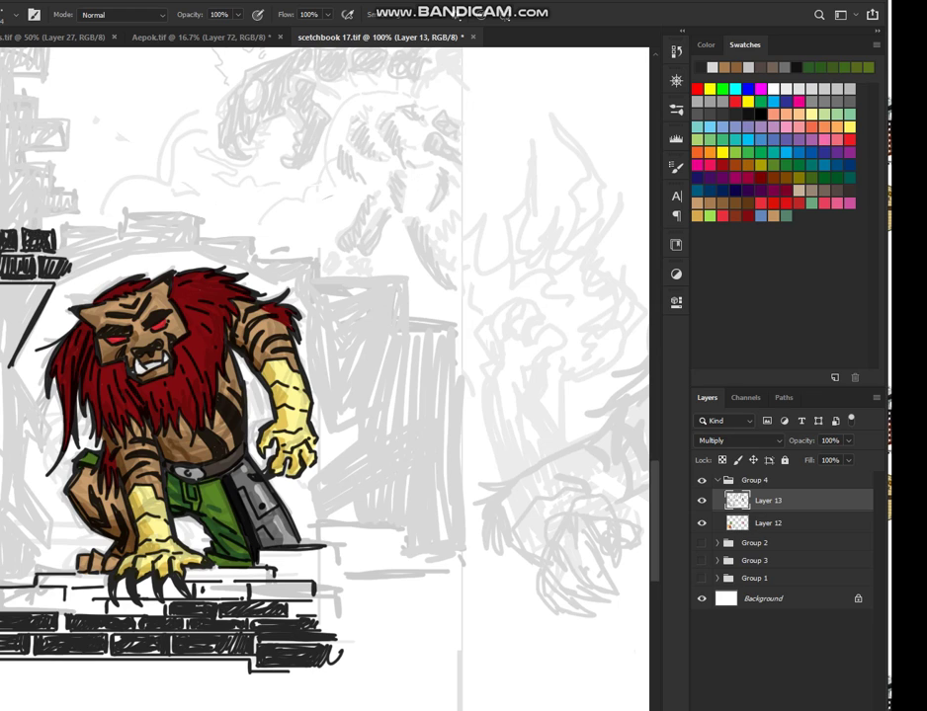
{"action": "mouse_move", "coordinate": [42, 203]}
{"action": "left_mouse_down"}
{"action": "mouse_move", "coordinate": [41, 223]}
{"action": "mouse_move", "coordinate": [44, 202]}
{"action": "mouse_move", "coordinate": [20, 211]}
{"action": "mouse_move", "coordinate": [22, 221]}
{"action": "mouse_move", "coordinate": [40, 218]}
{"action": "left_mouse_up"}
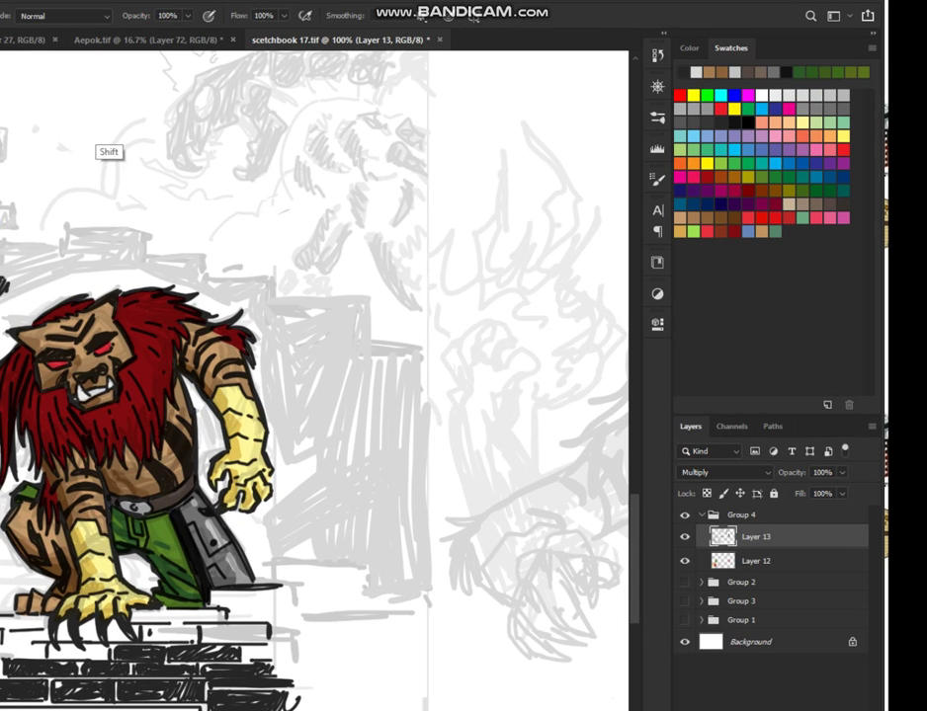
{"action": "left_click", "coordinate": [115, 99], "text": "shift"}
{"action": "left_click", "coordinate": [57, 99], "text": "shift"}
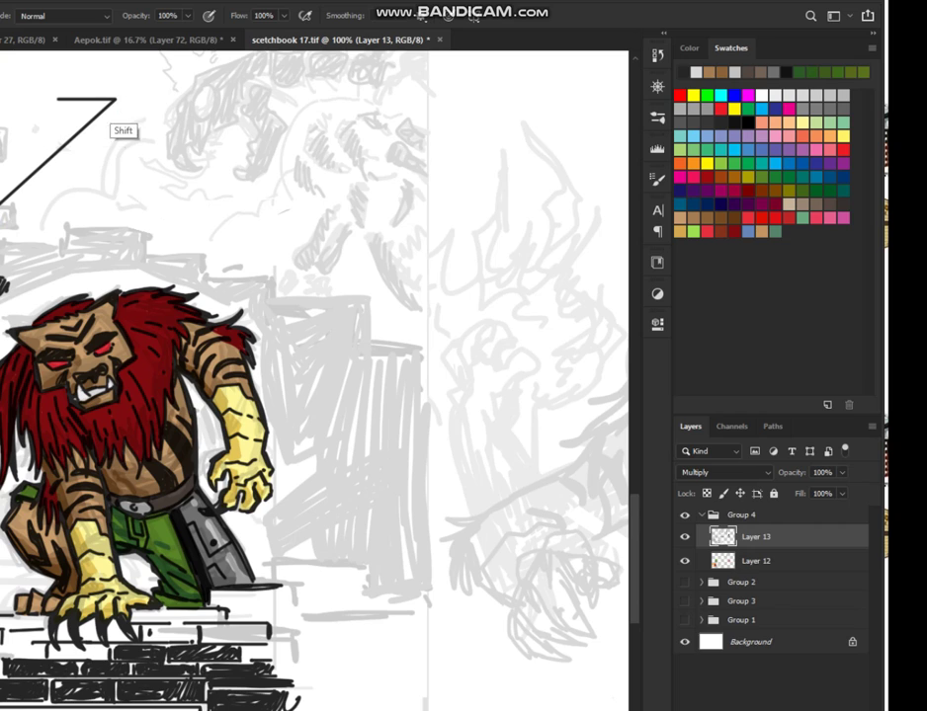
{"action": "left_click", "coordinate": [57, 188], "text": "shift"}
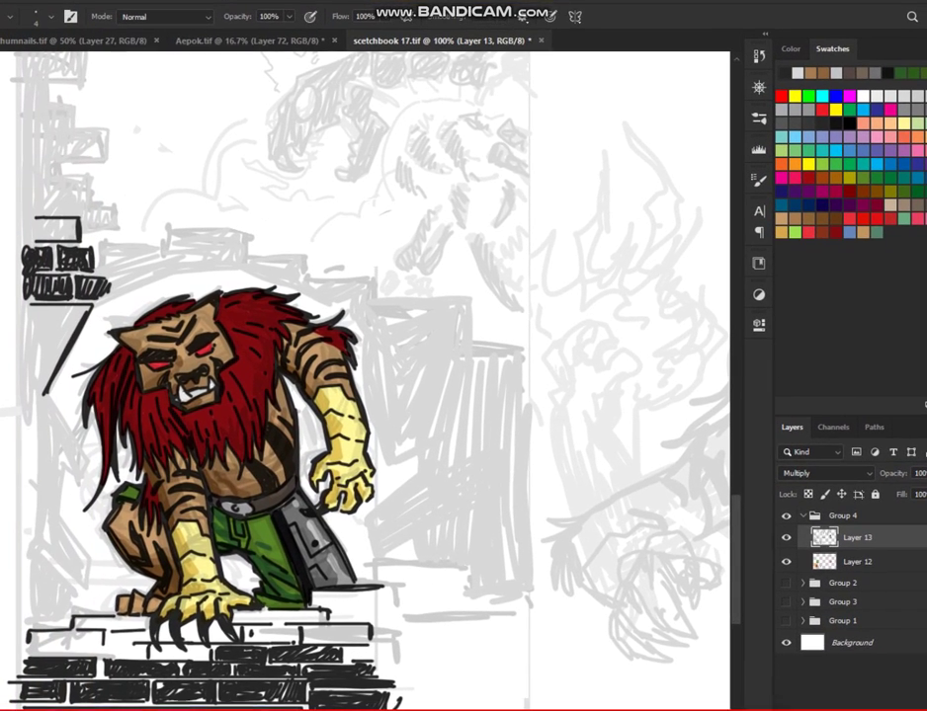
Ink and hatch a third course of two bricks and darken the wall's outer edge along the panel border.
{"action": "mouse_move", "coordinate": [35, 218]}
{"action": "left_mouse_down"}
{"action": "mouse_move", "coordinate": [33, 240]}
{"action": "mouse_move", "coordinate": [64, 230]}
{"action": "mouse_move", "coordinate": [34, 241]}
{"action": "mouse_move", "coordinate": [28, 170]}
{"action": "mouse_move", "coordinate": [20, 274]}
{"action": "left_mouse_up"}
{"action": "mouse_move", "coordinate": [30, 173]}
{"action": "left_mouse_down"}
{"action": "mouse_move", "coordinate": [30, 237]}
{"action": "mouse_move", "coordinate": [67, 223]}
{"action": "mouse_move", "coordinate": [75, 238]}
{"action": "mouse_move", "coordinate": [126, 240]}
{"action": "mouse_move", "coordinate": [89, 242]}
{"action": "mouse_move", "coordinate": [128, 221]}
{"action": "mouse_move", "coordinate": [129, 241]}
{"action": "mouse_move", "coordinate": [92, 237]}
{"action": "left_mouse_up"}
{"action": "key", "text": "ctrl+z"}
{"action": "key", "text": "ctrl+z"}
{"action": "key", "text": "ctrl+z"}
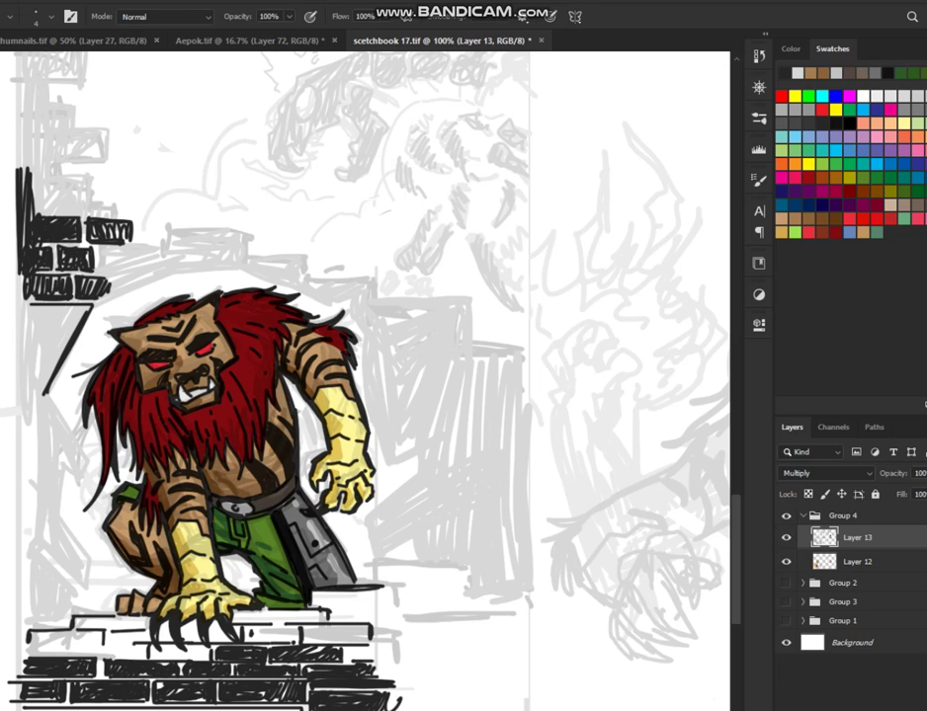
Fill the slanted wall wedge below the brick courses with near-black strokes.
{"action": "mouse_move", "coordinate": [30, 308]}
{"action": "left_mouse_down"}
{"action": "mouse_move", "coordinate": [40, 393]}
{"action": "mouse_move", "coordinate": [22, 314]}
{"action": "left_mouse_up"}
{"action": "mouse_move", "coordinate": [41, 382]}
{"action": "left_mouse_down"}
{"action": "mouse_move", "coordinate": [73, 318]}
{"action": "mouse_move", "coordinate": [37, 348]}
{"action": "mouse_move", "coordinate": [20, 313]}
{"action": "mouse_move", "coordinate": [39, 286]}
{"action": "mouse_move", "coordinate": [18, 247]}
{"action": "mouse_move", "coordinate": [15, 312]}
{"action": "left_mouse_up"}
{"action": "left_click_drag", "start_coordinate": [35, 298], "coordinate": [67, 282]}
{"action": "mouse_move", "coordinate": [33, 283]}
{"action": "left_mouse_down"}
{"action": "mouse_move", "coordinate": [81, 271]}
{"action": "mouse_move", "coordinate": [30, 291]}
{"action": "mouse_move", "coordinate": [40, 398]}
{"action": "left_mouse_up"}
Draw a jagged broken edge from the wedge's tip down to the brick ledge behind the creature.
{"action": "mouse_move", "coordinate": [48, 387]}
{"action": "left_mouse_down"}
{"action": "mouse_move", "coordinate": [86, 457]}
{"action": "mouse_move", "coordinate": [83, 449]}
{"action": "mouse_move", "coordinate": [69, 493]}
{"action": "mouse_move", "coordinate": [103, 613]}
{"action": "left_mouse_up"}
{"action": "key", "text": "ctrl+z"}
{"action": "mouse_move", "coordinate": [62, 589]}
{"action": "left_mouse_down"}
{"action": "mouse_move", "coordinate": [105, 614]}
{"action": "mouse_move", "coordinate": [50, 612]}
{"action": "left_mouse_up"}
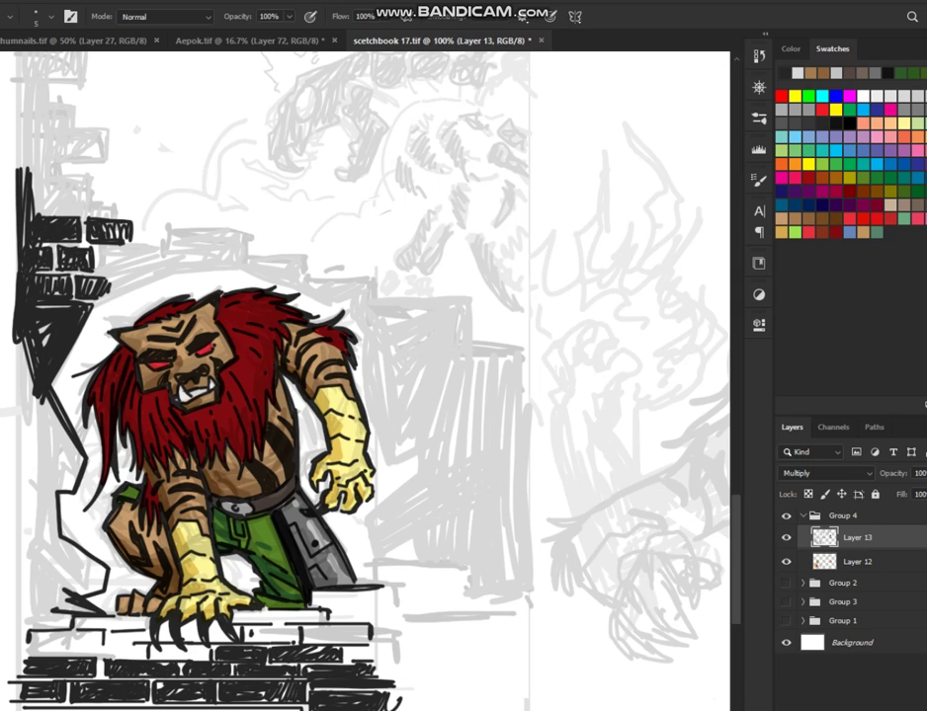
Enlarge the brush and fill the wall between the panel border and the jagged edge with near-black.
{"action": "scroll", "coordinate": [365, 380], "scroll_direction": "down", "scroll_amount": 3}
{"action": "mouse_move", "coordinate": [61, 434]}
{"action": "left_mouse_down"}
{"action": "mouse_move", "coordinate": [69, 467]}
{"action": "mouse_move", "coordinate": [15, 473]}
{"action": "mouse_move", "coordinate": [22, 465]}
{"action": "mouse_move", "coordinate": [27, 488]}
{"action": "mouse_move", "coordinate": [18, 499]}
{"action": "mouse_move", "coordinate": [21, 522]}
{"action": "left_mouse_up"}
{"action": "mouse_move", "coordinate": [18, 287]}
{"action": "left_mouse_down"}
{"action": "mouse_move", "coordinate": [12, 364]}
{"action": "mouse_move", "coordinate": [10, 262]}
{"action": "mouse_move", "coordinate": [22, 321]}
{"action": "left_mouse_up"}
{"action": "key", "text": "bracketright"}
{"action": "left_click_drag", "start_coordinate": [13, 155], "coordinate": [13, 387]}
{"action": "key", "text": "bracketright"}
{"action": "mouse_move", "coordinate": [21, 183]}
{"action": "left_mouse_down"}
{"action": "mouse_move", "coordinate": [18, 372]}
{"action": "mouse_move", "coordinate": [24, 187]}
{"action": "left_mouse_up"}
{"action": "left_click_drag", "start_coordinate": [23, 187], "coordinate": [25, 349]}
{"action": "mouse_move", "coordinate": [22, 143]}
{"action": "left_mouse_down"}
{"action": "mouse_move", "coordinate": [24, 262]}
{"action": "mouse_move", "coordinate": [35, 208]}
{"action": "mouse_move", "coordinate": [59, 221]}
{"action": "mouse_move", "coordinate": [25, 235]}
{"action": "mouse_move", "coordinate": [59, 242]}
{"action": "mouse_move", "coordinate": [26, 253]}
{"action": "mouse_move", "coordinate": [38, 297]}
{"action": "left_mouse_up"}
{"action": "left_click_drag", "start_coordinate": [51, 340], "coordinate": [46, 397]}
{"action": "mouse_move", "coordinate": [55, 296]}
{"action": "left_mouse_down"}
{"action": "mouse_move", "coordinate": [52, 406]}
{"action": "mouse_move", "coordinate": [56, 287]}
{"action": "left_mouse_up"}
{"action": "left_click_drag", "start_coordinate": [35, 339], "coordinate": [37, 365]}
{"action": "mouse_move", "coordinate": [44, 246]}
{"action": "left_mouse_down"}
{"action": "mouse_move", "coordinate": [56, 250]}
{"action": "mouse_move", "coordinate": [60, 236]}
{"action": "left_mouse_up"}
{"action": "left_click_drag", "start_coordinate": [60, 214], "coordinate": [60, 206]}
{"action": "left_click_drag", "start_coordinate": [26, 249], "coordinate": [28, 274]}
{"action": "left_click_drag", "start_coordinate": [44, 180], "coordinate": [63, 211]}
{"action": "left_click_drag", "start_coordinate": [63, 210], "coordinate": [69, 227]}
{"action": "left_click_drag", "start_coordinate": [72, 265], "coordinate": [89, 289]}
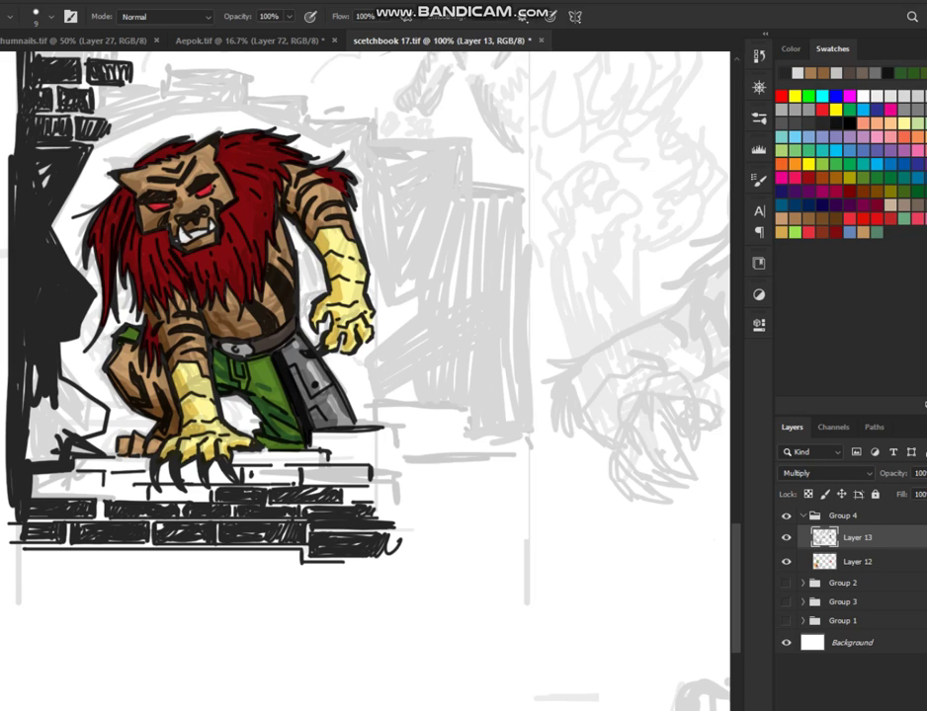
Fill the wall's lower part beside the creature's rear leg with near-black, closing the remaining gaps near the ledge.
{"action": "left_click_drag", "start_coordinate": [59, 384], "coordinate": [87, 411]}
{"action": "mouse_move", "coordinate": [61, 382]}
{"action": "left_mouse_down"}
{"action": "mouse_move", "coordinate": [96, 415]}
{"action": "mouse_move", "coordinate": [98, 407]}
{"action": "left_mouse_up"}
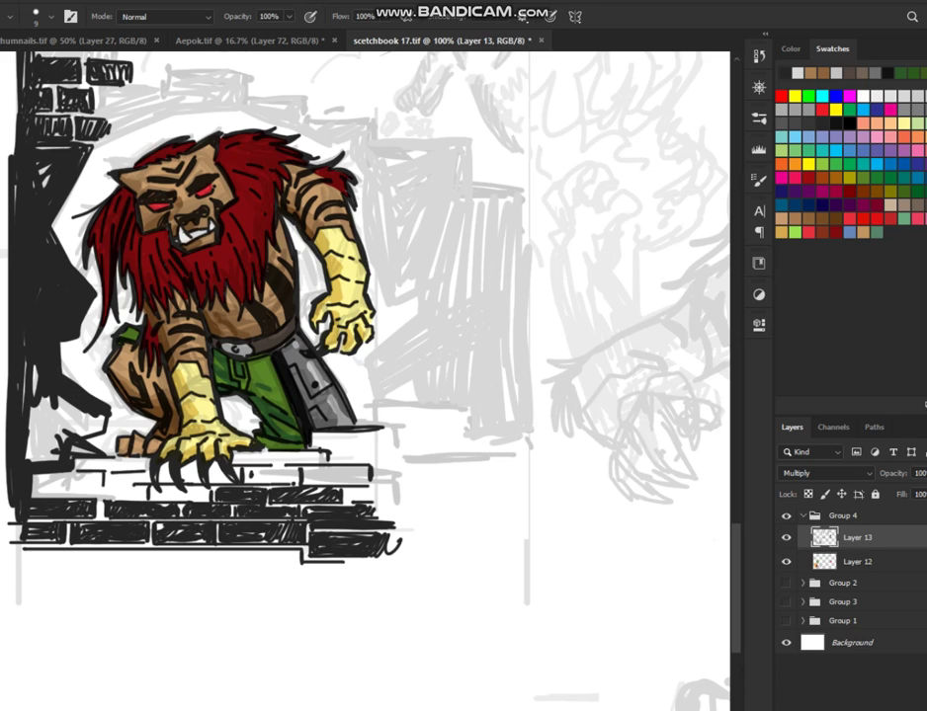
{"action": "mouse_move", "coordinate": [75, 306]}
{"action": "left_mouse_down"}
{"action": "mouse_move", "coordinate": [79, 320]}
{"action": "mouse_move", "coordinate": [50, 330]}
{"action": "mouse_move", "coordinate": [49, 292]}
{"action": "mouse_move", "coordinate": [69, 316]}
{"action": "mouse_move", "coordinate": [39, 339]}
{"action": "left_mouse_up"}
{"action": "left_click_drag", "start_coordinate": [39, 292], "coordinate": [34, 336]}
{"action": "left_click_drag", "start_coordinate": [24, 269], "coordinate": [23, 337]}
{"action": "left_click_drag", "start_coordinate": [25, 450], "coordinate": [33, 458]}
Ink and hatch a wide brick that extends the middle course out over the creature's head.
{"action": "scroll", "coordinate": [366, 375], "scroll_direction": "up", "scroll_amount": 5}
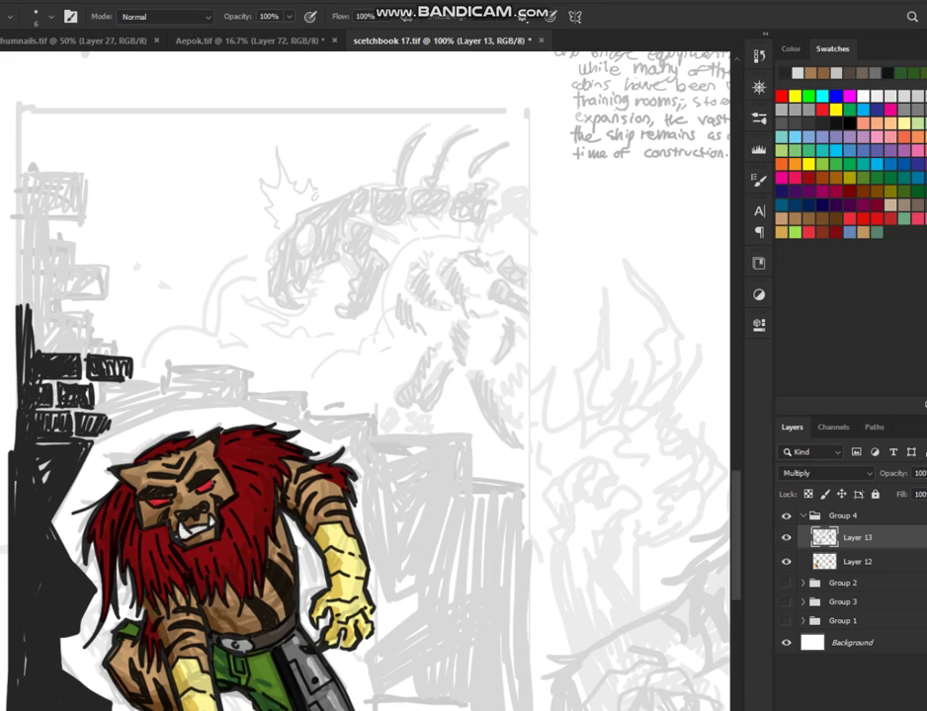
{"action": "left_click_drag", "start_coordinate": [112, 384], "coordinate": [173, 383]}
{"action": "mouse_move", "coordinate": [116, 385]}
{"action": "left_mouse_down"}
{"action": "mouse_move", "coordinate": [173, 385]}
{"action": "mouse_move", "coordinate": [173, 405]}
{"action": "left_mouse_up"}
{"action": "mouse_move", "coordinate": [103, 385]}
{"action": "left_mouse_down"}
{"action": "mouse_move", "coordinate": [102, 406]}
{"action": "mouse_move", "coordinate": [124, 387]}
{"action": "mouse_move", "coordinate": [153, 409]}
{"action": "mouse_move", "coordinate": [114, 389]}
{"action": "mouse_move", "coordinate": [169, 392]}
{"action": "mouse_move", "coordinate": [123, 398]}
{"action": "mouse_move", "coordinate": [108, 388]}
{"action": "left_mouse_up"}
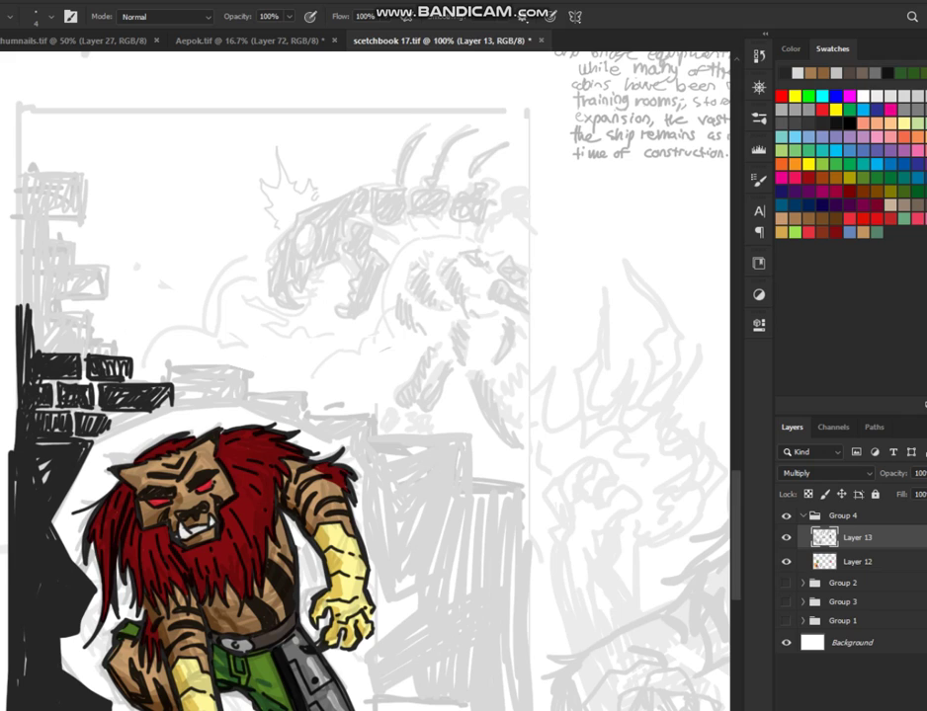
Outline two bricks for the arch's top course and hatch a narrow and a wide brick in the course below.
{"action": "left_click_drag", "start_coordinate": [166, 363], "coordinate": [166, 383]}
{"action": "mouse_move", "coordinate": [168, 358]}
{"action": "left_mouse_down"}
{"action": "mouse_move", "coordinate": [255, 359]}
{"action": "mouse_move", "coordinate": [196, 400]}
{"action": "left_mouse_up"}
{"action": "left_click_drag", "start_coordinate": [196, 384], "coordinate": [275, 384]}
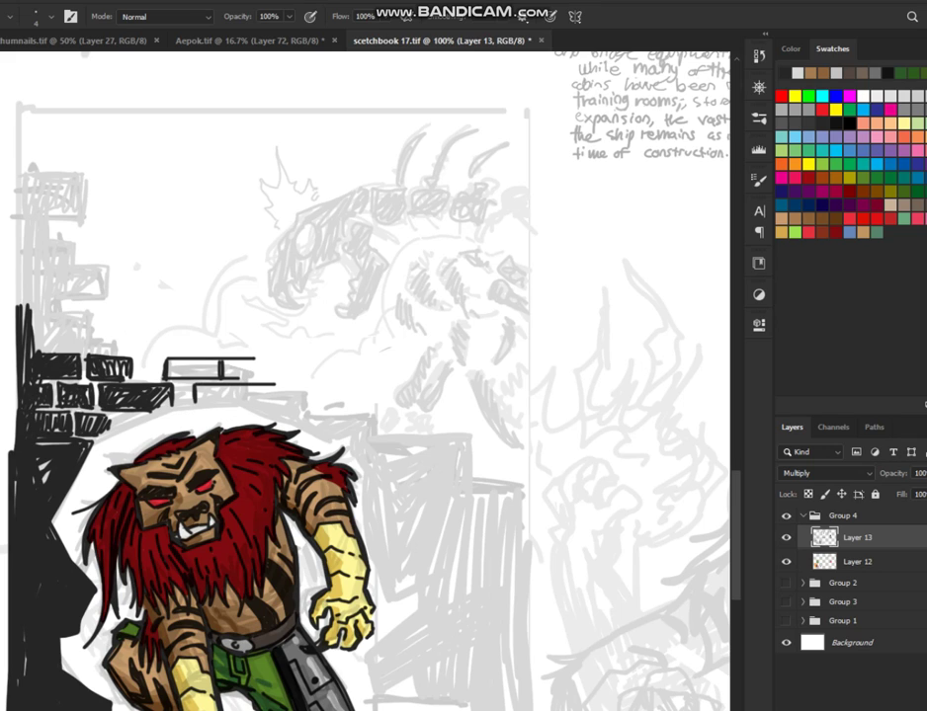
{"action": "mouse_move", "coordinate": [197, 401]}
{"action": "left_mouse_down"}
{"action": "mouse_move", "coordinate": [213, 389]}
{"action": "mouse_move", "coordinate": [246, 389]}
{"action": "mouse_move", "coordinate": [259, 401]}
{"action": "left_mouse_up"}
{"action": "left_click_drag", "start_coordinate": [178, 389], "coordinate": [186, 405]}
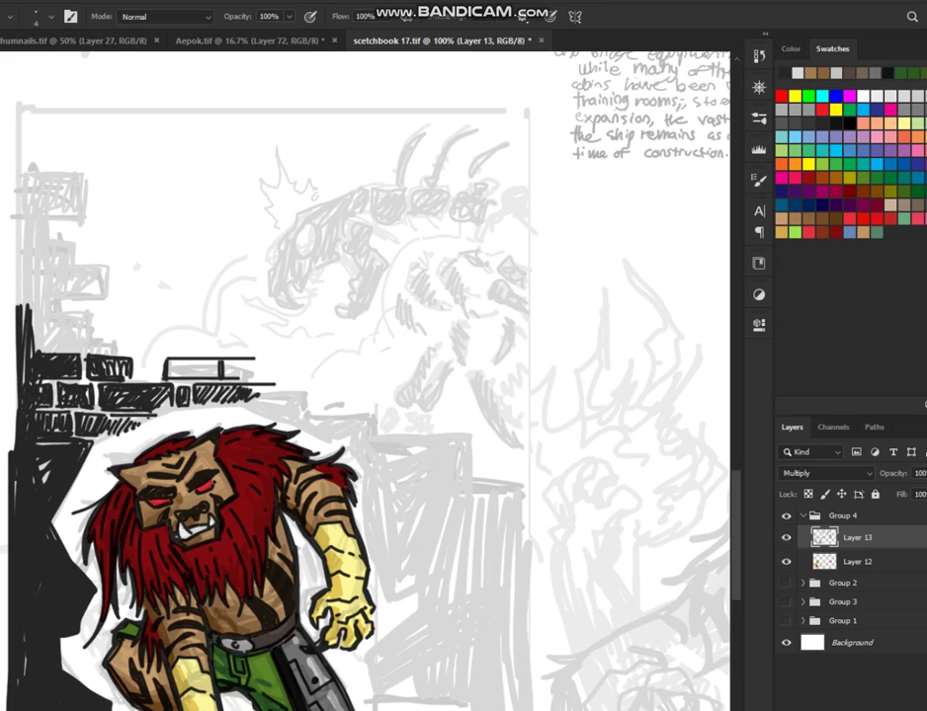
Hatch the top course's two bricks, add another brick to the middle course, and line the arch's lower edge.
{"action": "left_click_drag", "start_coordinate": [166, 416], "coordinate": [242, 416]}
{"action": "mouse_move", "coordinate": [173, 379]}
{"action": "left_mouse_down"}
{"action": "mouse_move", "coordinate": [194, 362]}
{"action": "mouse_move", "coordinate": [224, 361]}
{"action": "mouse_move", "coordinate": [227, 377]}
{"action": "mouse_move", "coordinate": [283, 359]}
{"action": "left_mouse_up"}
{"action": "mouse_move", "coordinate": [282, 360]}
{"action": "left_mouse_down"}
{"action": "mouse_move", "coordinate": [283, 377]}
{"action": "mouse_move", "coordinate": [249, 363]}
{"action": "mouse_move", "coordinate": [282, 373]}
{"action": "mouse_move", "coordinate": [258, 388]}
{"action": "mouse_move", "coordinate": [312, 384]}
{"action": "mouse_move", "coordinate": [296, 388]}
{"action": "mouse_move", "coordinate": [311, 403]}
{"action": "mouse_move", "coordinate": [314, 388]}
{"action": "mouse_move", "coordinate": [364, 409]}
{"action": "left_mouse_up"}
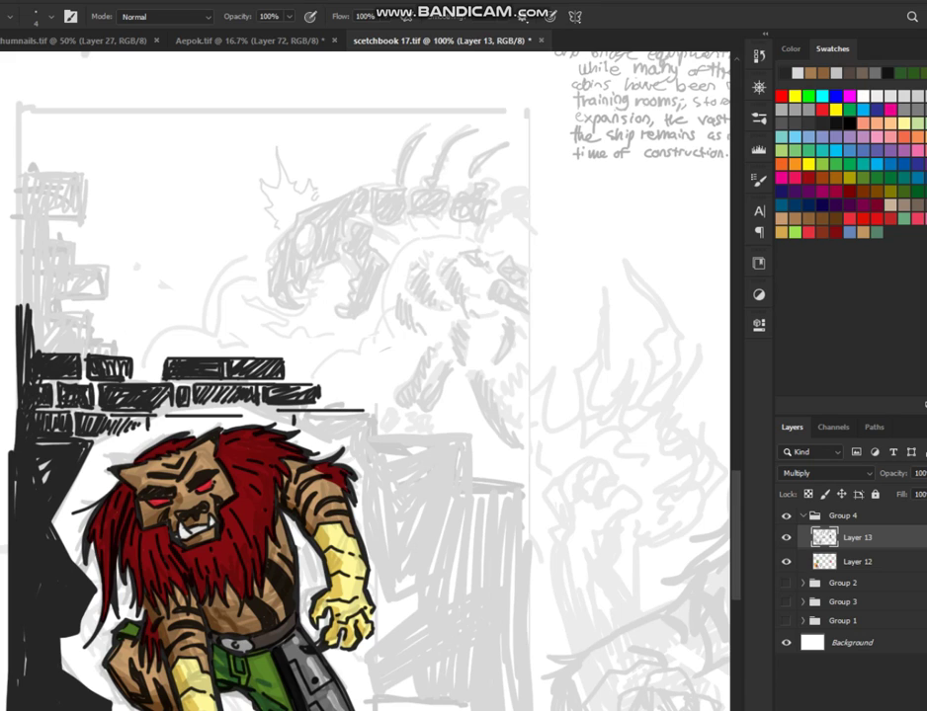
Outline the stepped block above the creature's shoulder and the top of the next, lower pair of blocks.
{"action": "left_click_drag", "start_coordinate": [294, 412], "coordinate": [380, 411]}
{"action": "mouse_move", "coordinate": [316, 411]}
{"action": "left_mouse_down"}
{"action": "mouse_move", "coordinate": [379, 413]}
{"action": "mouse_move", "coordinate": [403, 431]}
{"action": "left_mouse_up"}
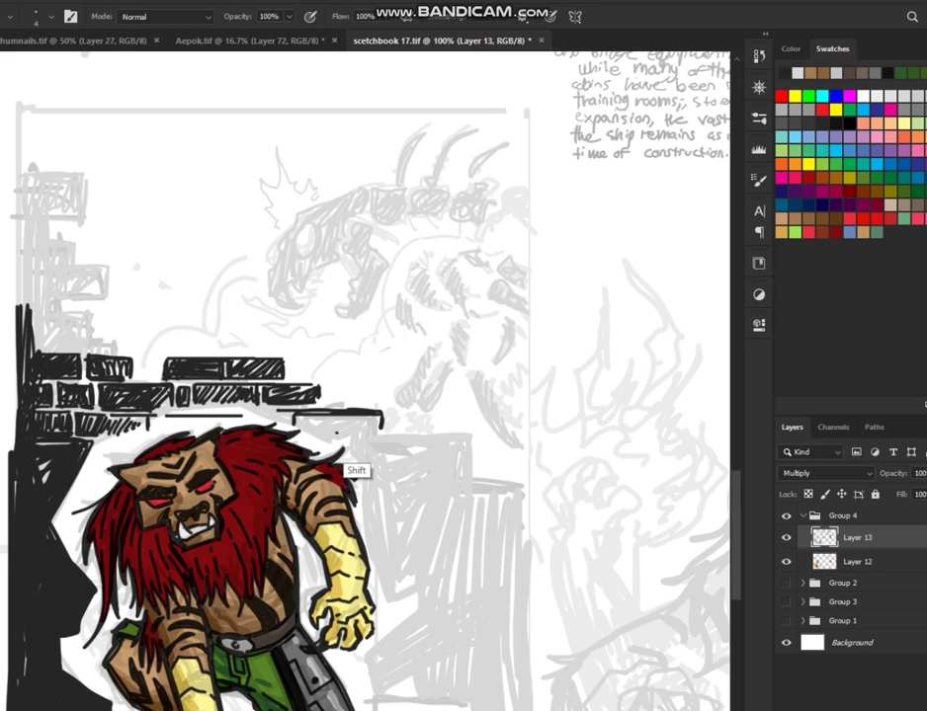
{"action": "key", "text": "ctrl+z"}
{"action": "mouse_move", "coordinate": [381, 433]}
{"action": "left_mouse_down"}
{"action": "mouse_move", "coordinate": [318, 433]}
{"action": "mouse_move", "coordinate": [465, 439]}
{"action": "mouse_move", "coordinate": [465, 460]}
{"action": "left_mouse_up"}
{"action": "left_click_drag", "start_coordinate": [412, 442], "coordinate": [411, 461]}
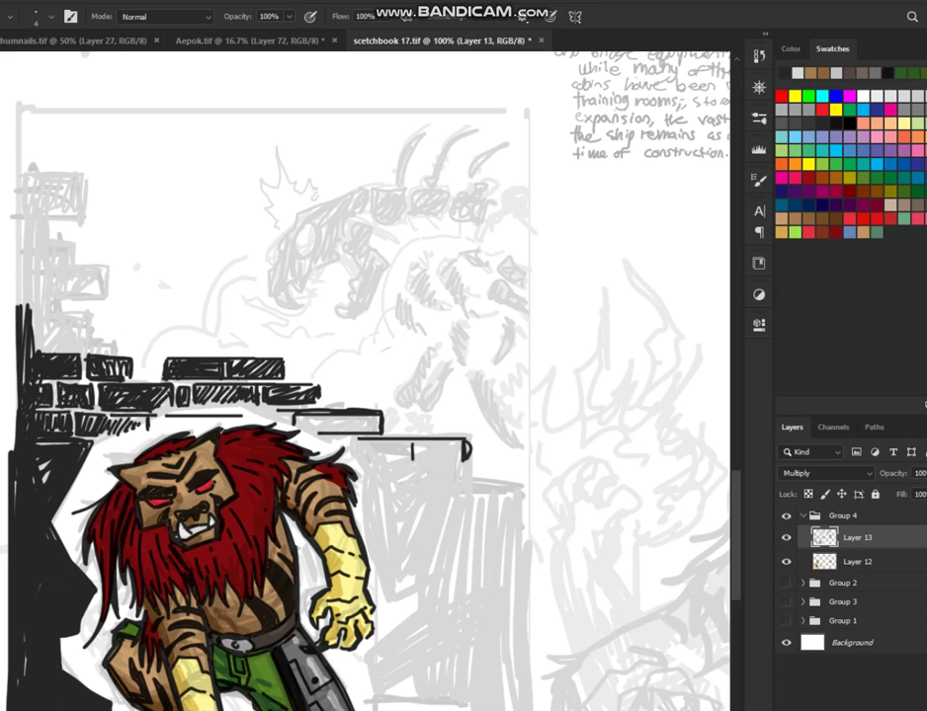
Redraw the divider between the lower pair of blocks, hatch the shoulder block, and start hatching the inner lower block.
{"action": "key", "text": "ctrl+z"}
{"action": "left_click_drag", "start_coordinate": [412, 443], "coordinate": [414, 465]}
{"action": "key", "text": "ctrl+z"}
{"action": "key", "text": "ctrl+z"}
{"action": "left_click_drag", "start_coordinate": [397, 442], "coordinate": [397, 466]}
{"action": "key", "text": "x"}
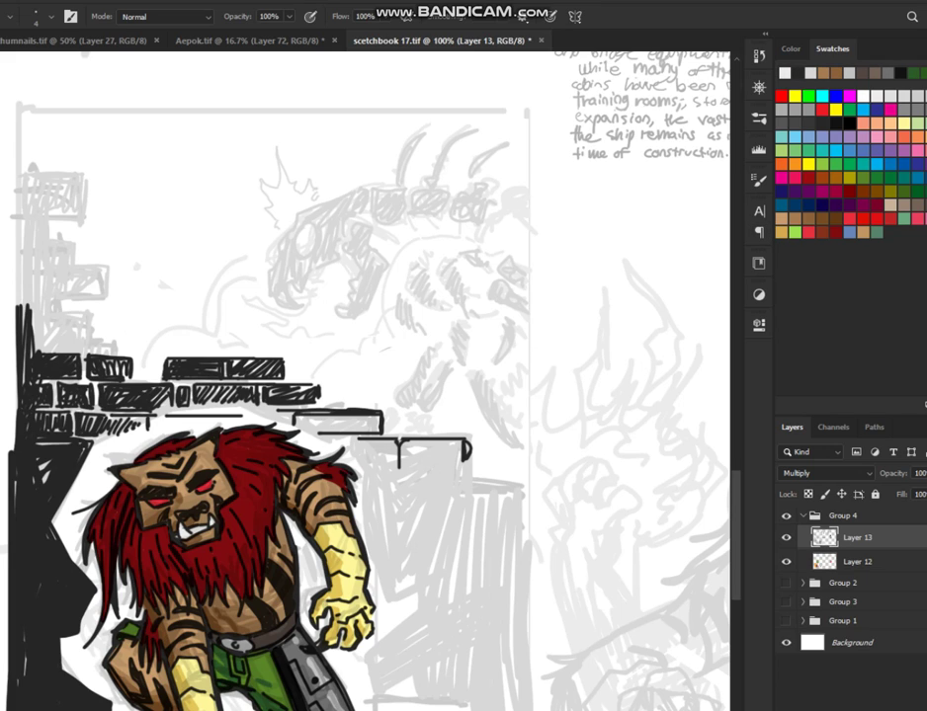
{"action": "key", "text": "x"}
{"action": "mouse_move", "coordinate": [370, 458]}
{"action": "left_mouse_down"}
{"action": "mouse_move", "coordinate": [466, 458]}
{"action": "mouse_move", "coordinate": [414, 484]}
{"action": "mouse_move", "coordinate": [461, 464]}
{"action": "mouse_move", "coordinate": [406, 482]}
{"action": "mouse_move", "coordinate": [363, 464]}
{"action": "left_mouse_up"}
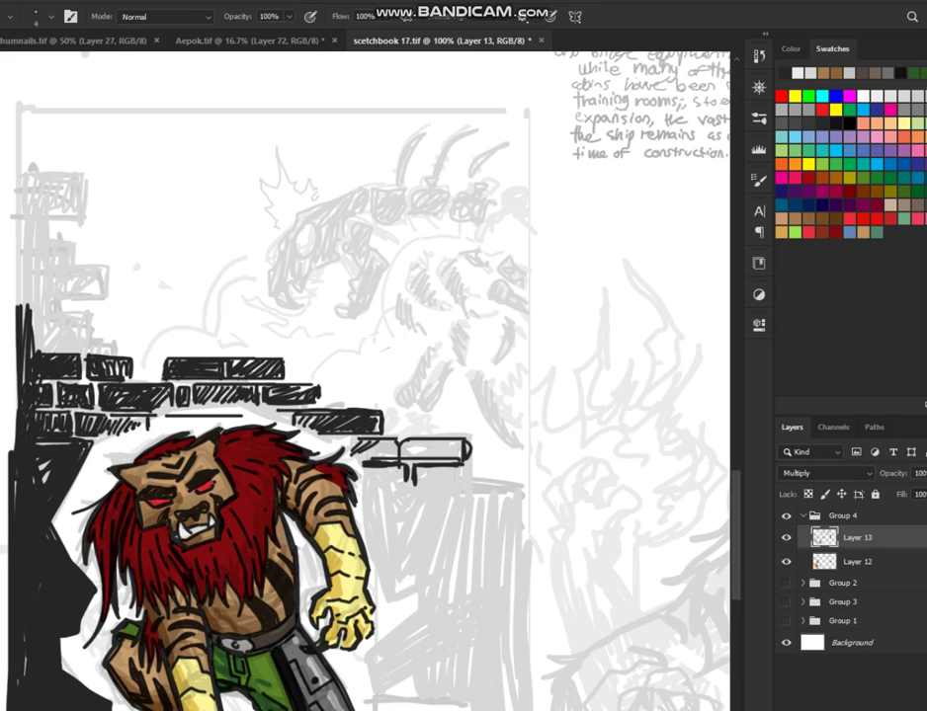
Finish hatching the inner lower block and hatch a downward-pointing wedge of wall beneath the pair.
{"action": "key", "text": "bracketleft"}
{"action": "key", "text": "bracketright"}
{"action": "mouse_move", "coordinate": [370, 441]}
{"action": "left_mouse_down"}
{"action": "mouse_move", "coordinate": [352, 461]}
{"action": "mouse_move", "coordinate": [390, 440]}
{"action": "mouse_move", "coordinate": [369, 483]}
{"action": "mouse_move", "coordinate": [373, 509]}
{"action": "mouse_move", "coordinate": [384, 514]}
{"action": "mouse_move", "coordinate": [419, 485]}
{"action": "left_mouse_up"}
{"action": "key", "text": "ctrl+z"}
{"action": "key", "text": "ctrl+z"}
{"action": "key", "text": "bracketleft"}
{"action": "mouse_move", "coordinate": [401, 538]}
{"action": "left_mouse_down"}
{"action": "mouse_move", "coordinate": [427, 489]}
{"action": "mouse_move", "coordinate": [431, 499]}
{"action": "left_mouse_up"}
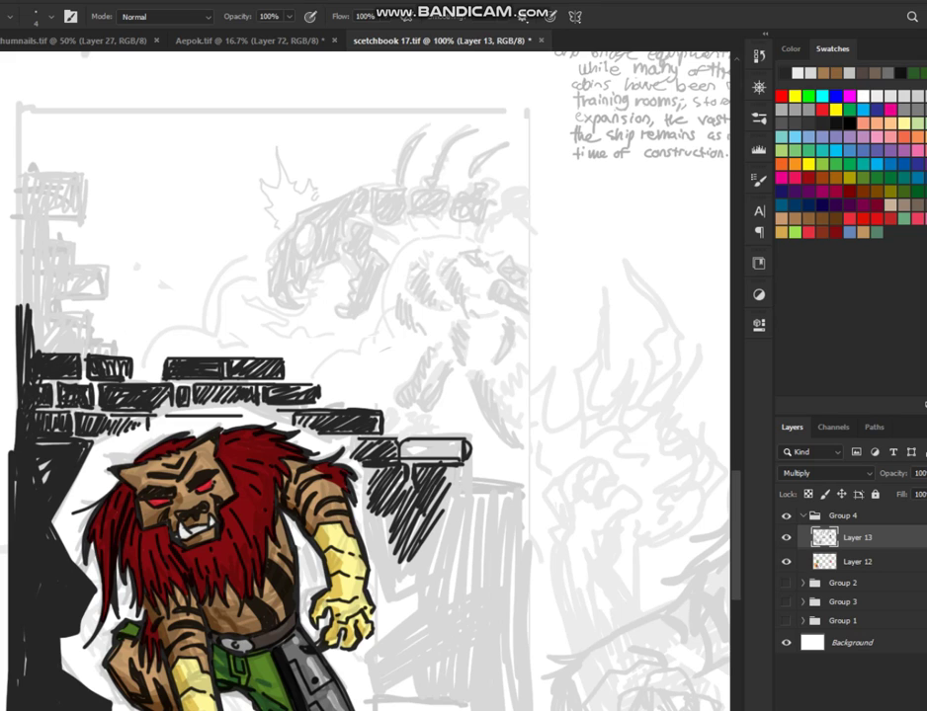
{"action": "left_click_drag", "start_coordinate": [441, 468], "coordinate": [429, 497]}
{"action": "mouse_move", "coordinate": [449, 467]}
{"action": "left_mouse_down"}
{"action": "mouse_move", "coordinate": [422, 517]}
{"action": "mouse_move", "coordinate": [434, 505]}
{"action": "left_mouse_up"}
{"action": "left_click_drag", "start_coordinate": [461, 469], "coordinate": [423, 536]}
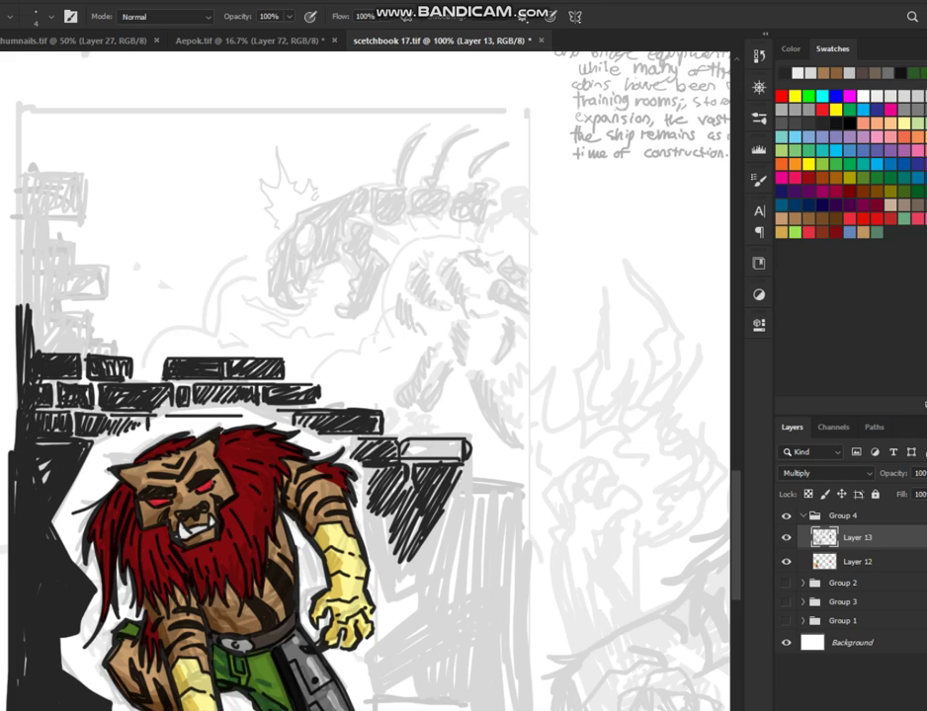
Hatch the outer block above the wedge with slanted near-black strokes.
{"action": "left_click_drag", "start_coordinate": [418, 441], "coordinate": [404, 458]}
{"action": "left_click_drag", "start_coordinate": [422, 442], "coordinate": [413, 458]}
{"action": "mouse_move", "coordinate": [430, 441]}
{"action": "left_mouse_down"}
{"action": "mouse_move", "coordinate": [416, 459]}
{"action": "mouse_move", "coordinate": [425, 459]}
{"action": "left_mouse_up"}
{"action": "mouse_move", "coordinate": [448, 442]}
{"action": "left_mouse_down"}
{"action": "mouse_move", "coordinate": [423, 460]}
{"action": "mouse_move", "coordinate": [431, 458]}
{"action": "left_mouse_up"}
{"action": "left_click_drag", "start_coordinate": [461, 443], "coordinate": [438, 459]}
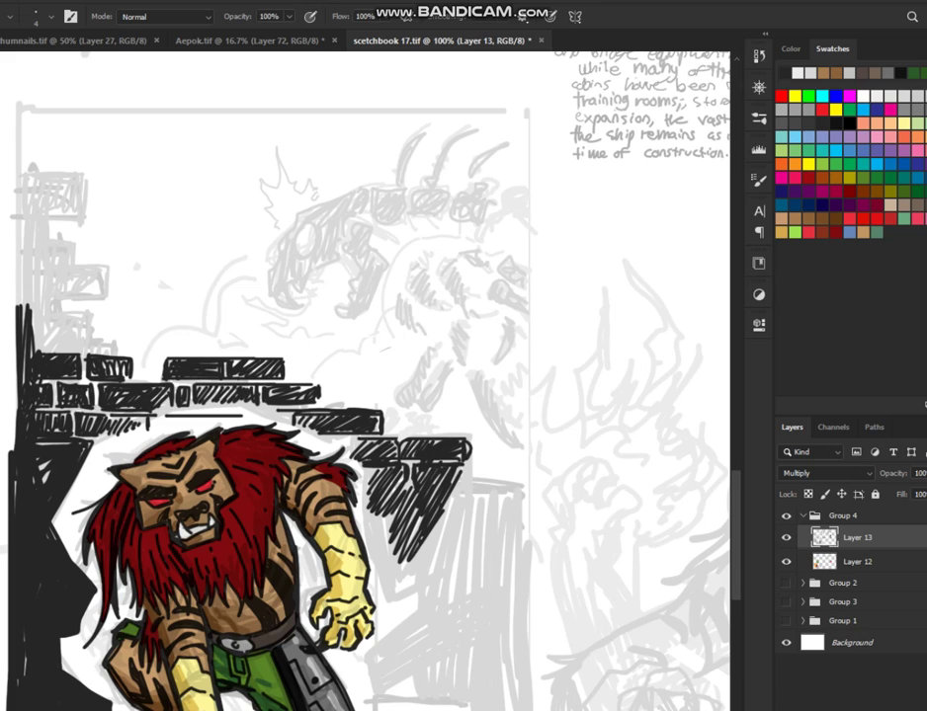
Lengthen the outer block toward the panel border and ink a filled end block one step below it.
{"action": "mouse_move", "coordinate": [413, 439]}
{"action": "left_mouse_down"}
{"action": "mouse_move", "coordinate": [485, 438]}
{"action": "mouse_move", "coordinate": [478, 464]}
{"action": "mouse_move", "coordinate": [519, 460]}
{"action": "left_mouse_up"}
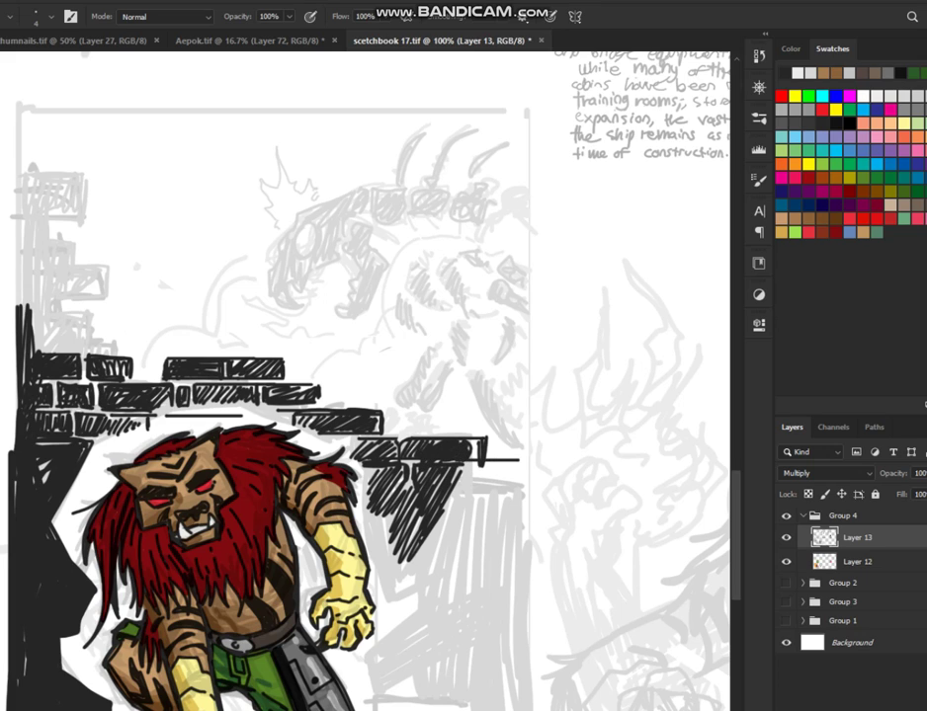
{"action": "mouse_move", "coordinate": [459, 465]}
{"action": "left_mouse_down"}
{"action": "mouse_move", "coordinate": [505, 467]}
{"action": "mouse_move", "coordinate": [510, 485]}
{"action": "mouse_move", "coordinate": [523, 459]}
{"action": "mouse_move", "coordinate": [524, 486]}
{"action": "left_mouse_up"}
{"action": "key", "text": "ctrl+z"}
{"action": "key", "text": "ctrl+z"}
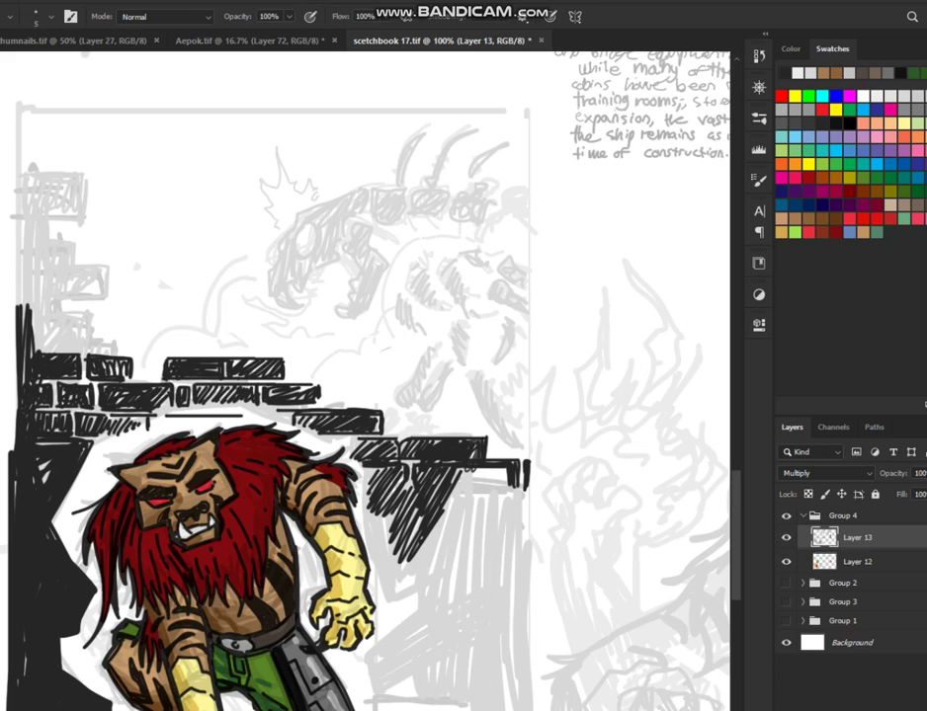
{"action": "key", "text": "shift"}
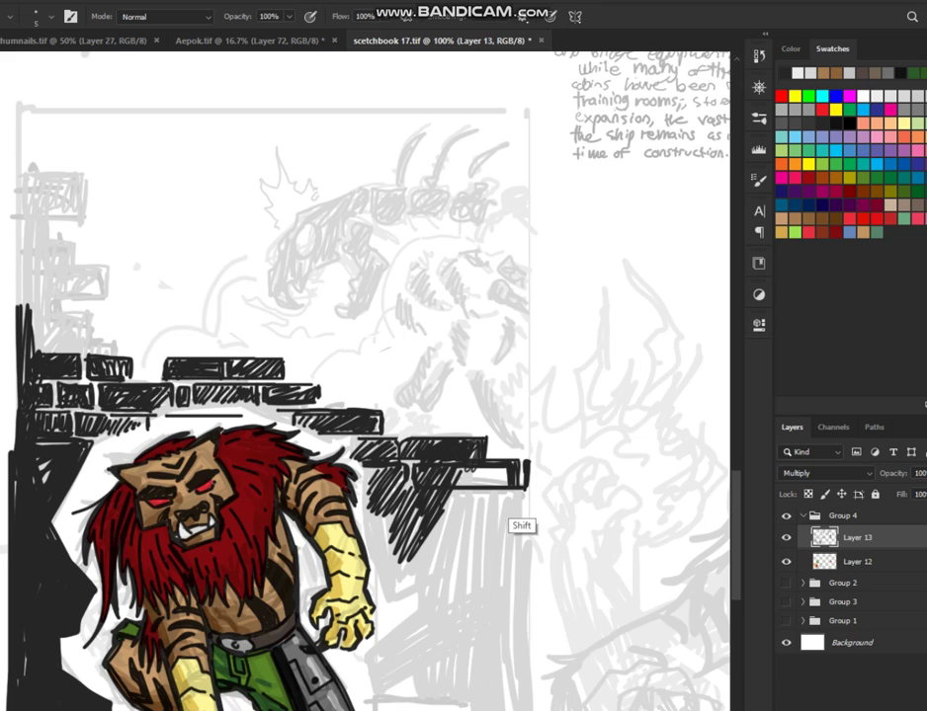
{"action": "left_click_drag", "start_coordinate": [463, 480], "coordinate": [517, 474]}
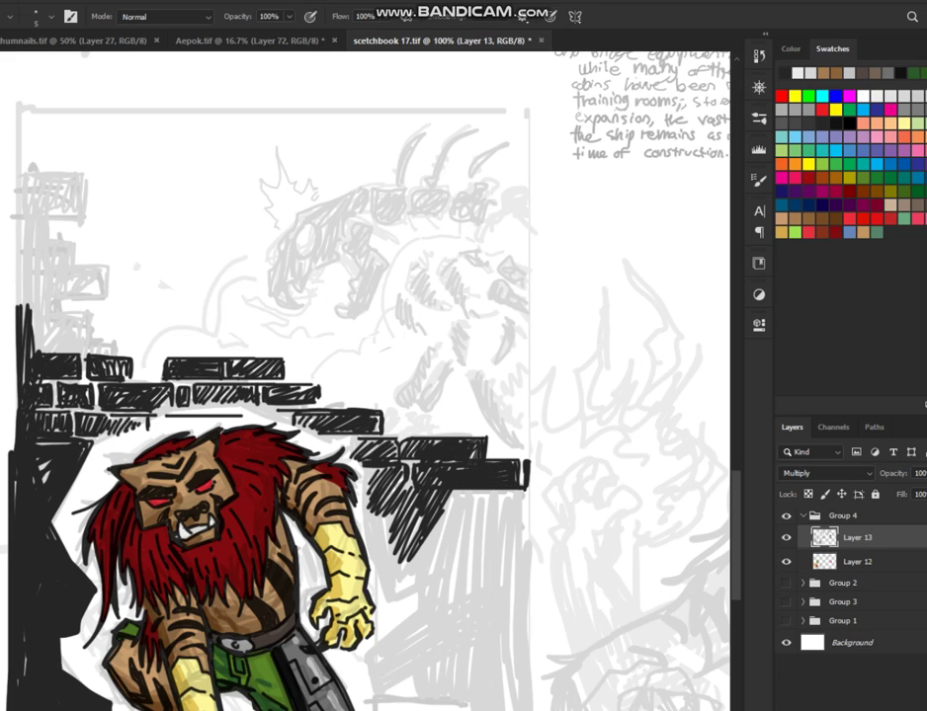
Draw a short joint line in the wall just beneath the end block.
{"action": "left_click_drag", "start_coordinate": [458, 494], "coordinate": [531, 494]}
{"action": "key", "text": "ctrl+z"}
{"action": "left_click_drag", "start_coordinate": [449, 496], "coordinate": [477, 496]}
{"action": "key", "text": "ctrl+z"}
Outline the wedge's inner edge and continue a jagged broken edge down the wall beside the creature's hanging hand.
{"action": "mouse_move", "coordinate": [370, 478]}
{"action": "left_mouse_down"}
{"action": "mouse_move", "coordinate": [365, 519]}
{"action": "mouse_move", "coordinate": [393, 559]}
{"action": "left_mouse_up"}
{"action": "mouse_move", "coordinate": [368, 516]}
{"action": "left_mouse_down"}
{"action": "mouse_move", "coordinate": [396, 559]}
{"action": "mouse_move", "coordinate": [392, 614]}
{"action": "mouse_move", "coordinate": [405, 632]}
{"action": "mouse_move", "coordinate": [376, 647]}
{"action": "mouse_move", "coordinate": [394, 684]}
{"action": "left_mouse_up"}
{"action": "key", "text": "ctrl+z"}
{"action": "mouse_move", "coordinate": [400, 556]}
{"action": "left_mouse_down"}
{"action": "mouse_move", "coordinate": [381, 588]}
{"action": "mouse_move", "coordinate": [405, 615]}
{"action": "left_mouse_up"}
{"action": "mouse_move", "coordinate": [283, 453]}
{"action": "left_mouse_down"}
{"action": "mouse_move", "coordinate": [275, 509]}
{"action": "mouse_move", "coordinate": [316, 492]}
{"action": "left_mouse_up"}
Add a short joint mark and a straight horizontal stone line below the jagged edge's lower end.
{"action": "scroll", "coordinate": [272, 381], "scroll_direction": "down", "scroll_amount": 5}
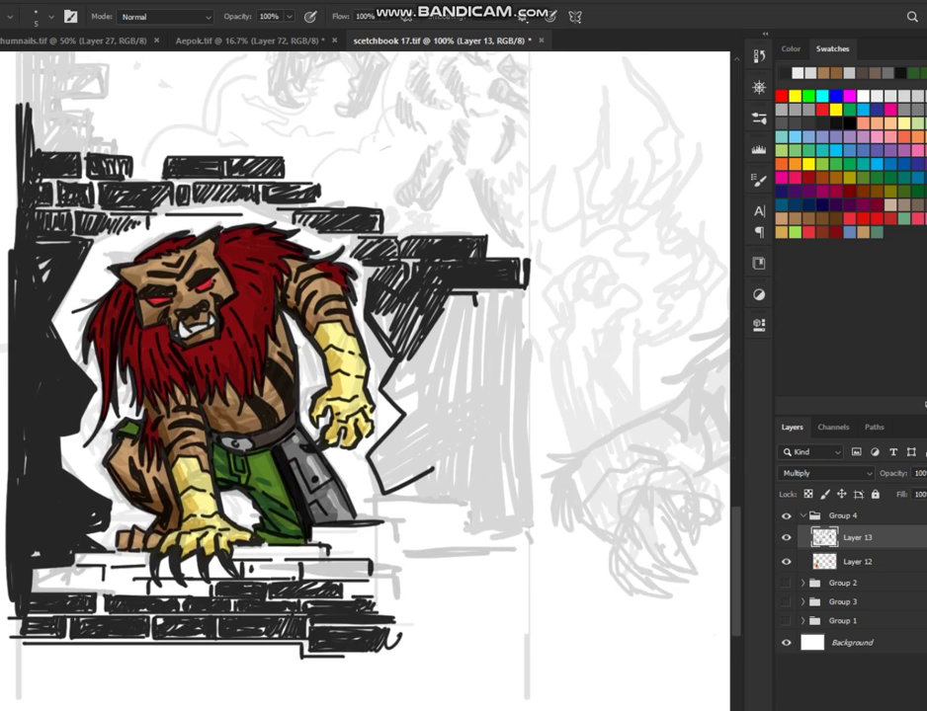
{"action": "mouse_move", "coordinate": [414, 481]}
{"action": "left_mouse_down"}
{"action": "mouse_move", "coordinate": [417, 496]}
{"action": "mouse_move", "coordinate": [486, 502]}
{"action": "left_mouse_up"}
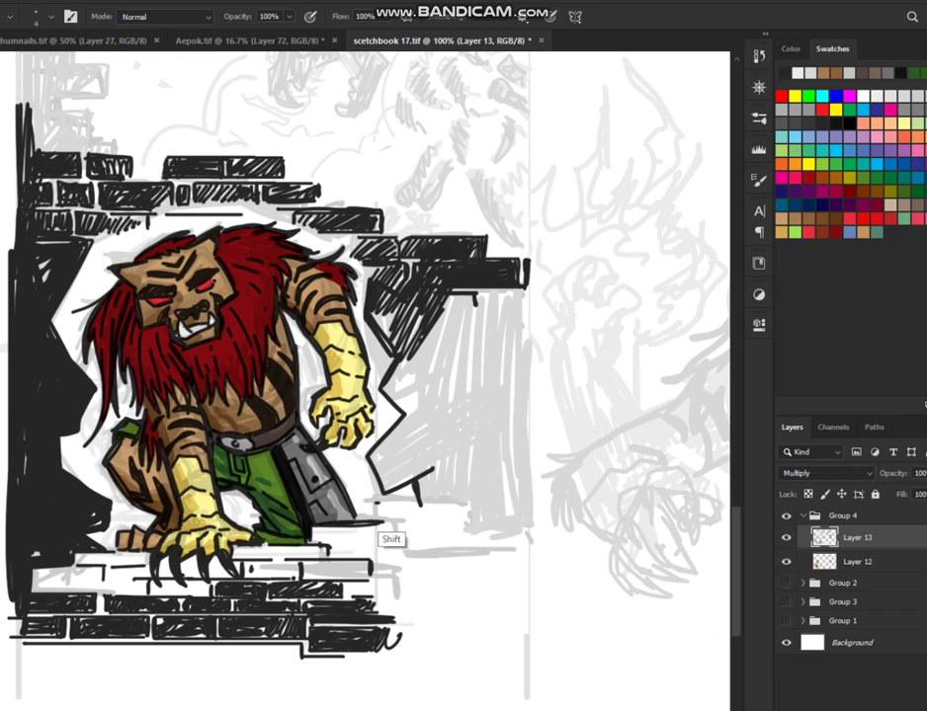
{"action": "key", "text": "ctrl+z"}
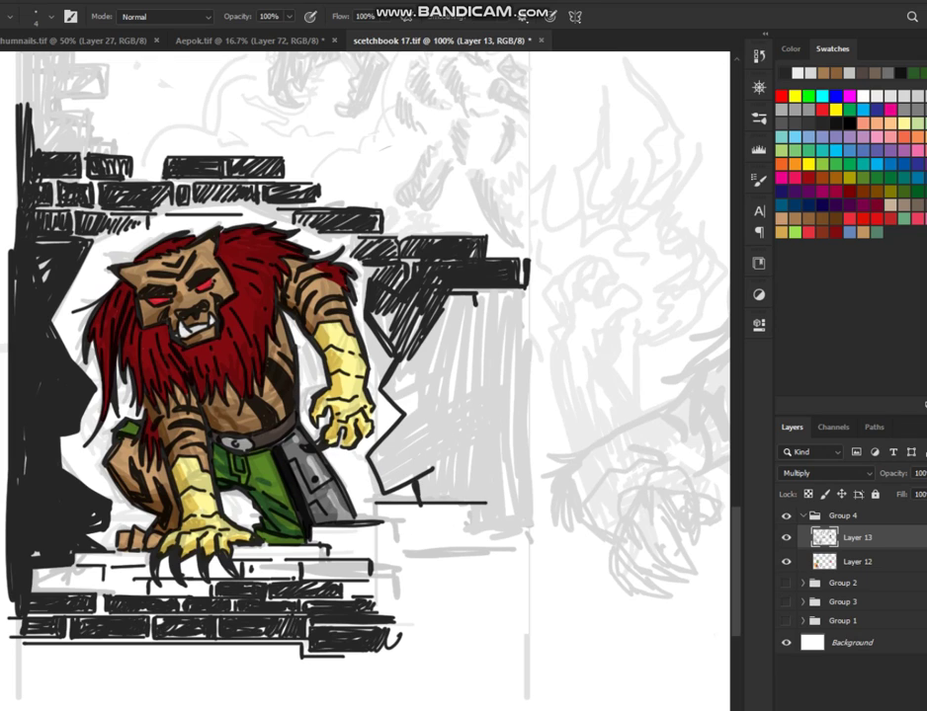